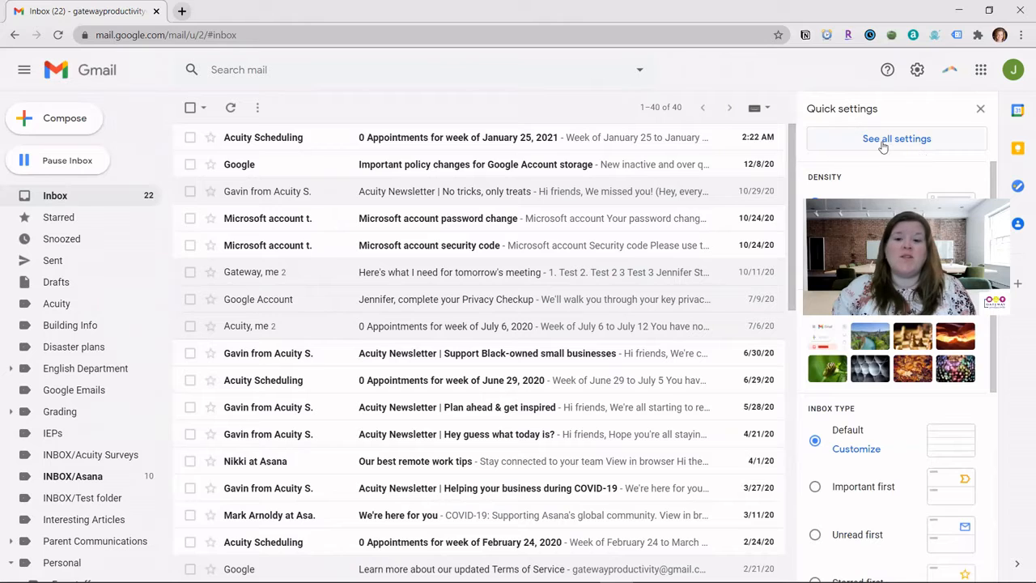
Open the full Gmail settings and scroll the General tab to the still-empty Signature section.
left_click(907, 142)
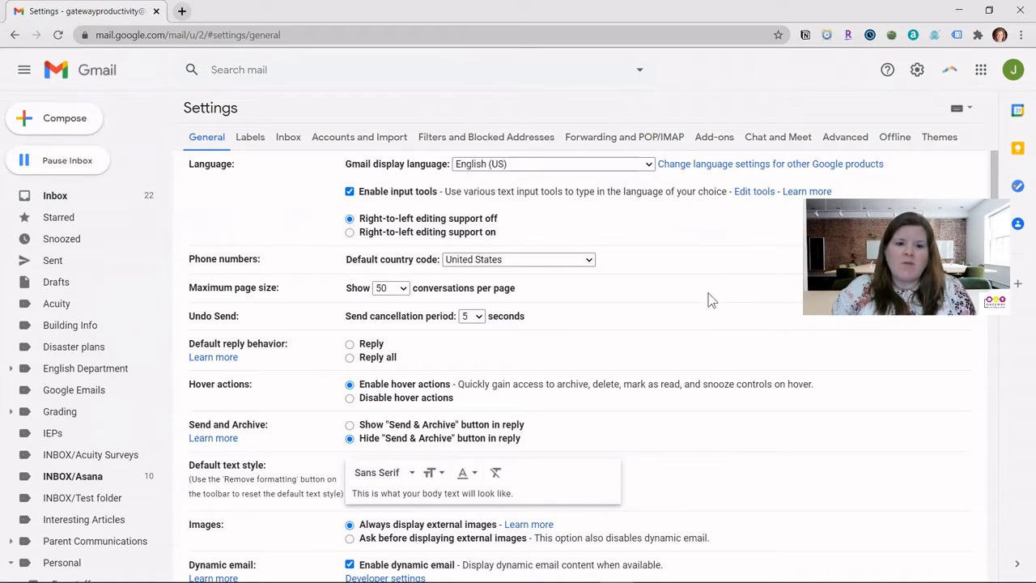
scroll(707, 290, "down", 8)
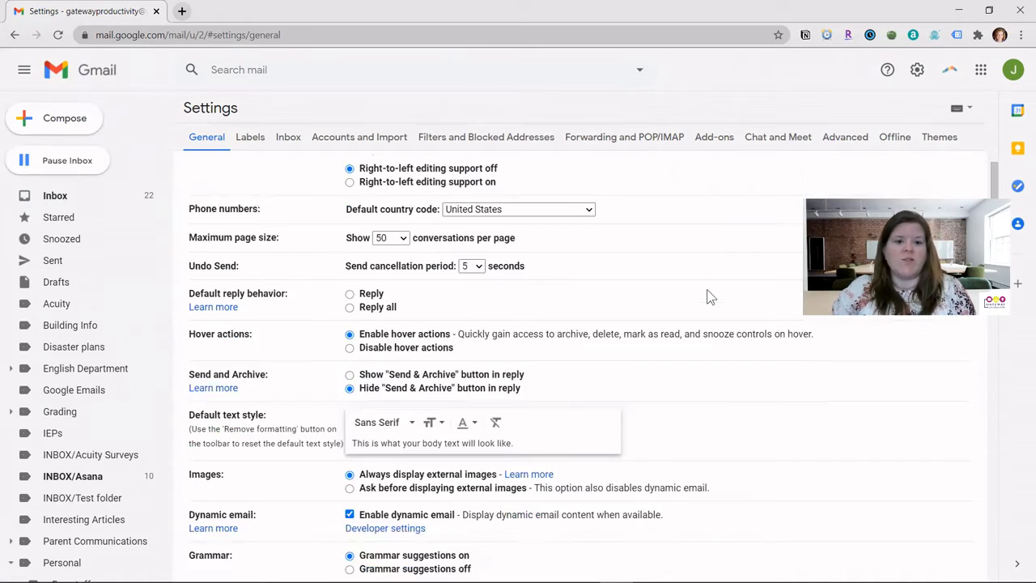
scroll(706, 289, "down", 7)
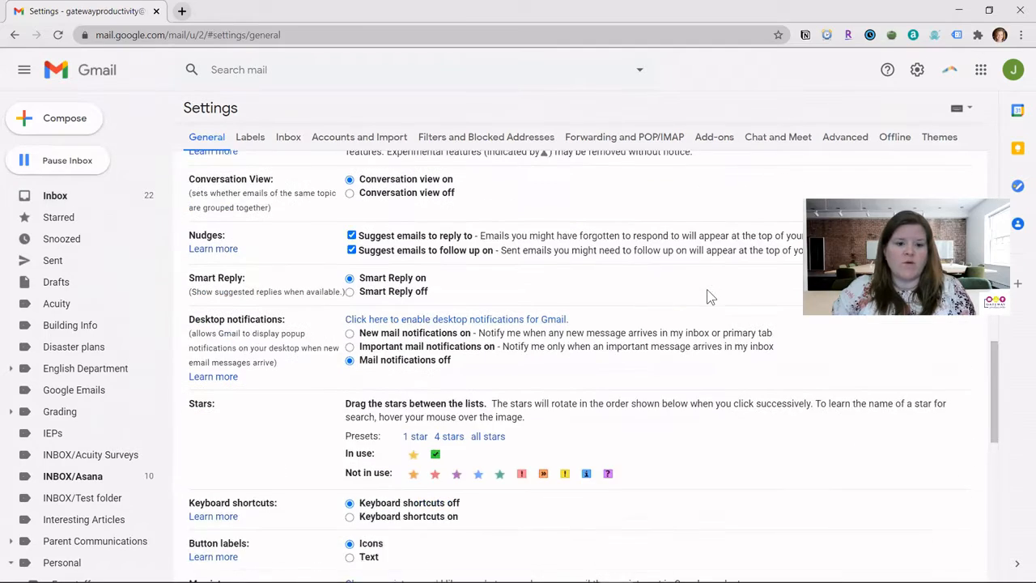
scroll(707, 295, "down", 3)
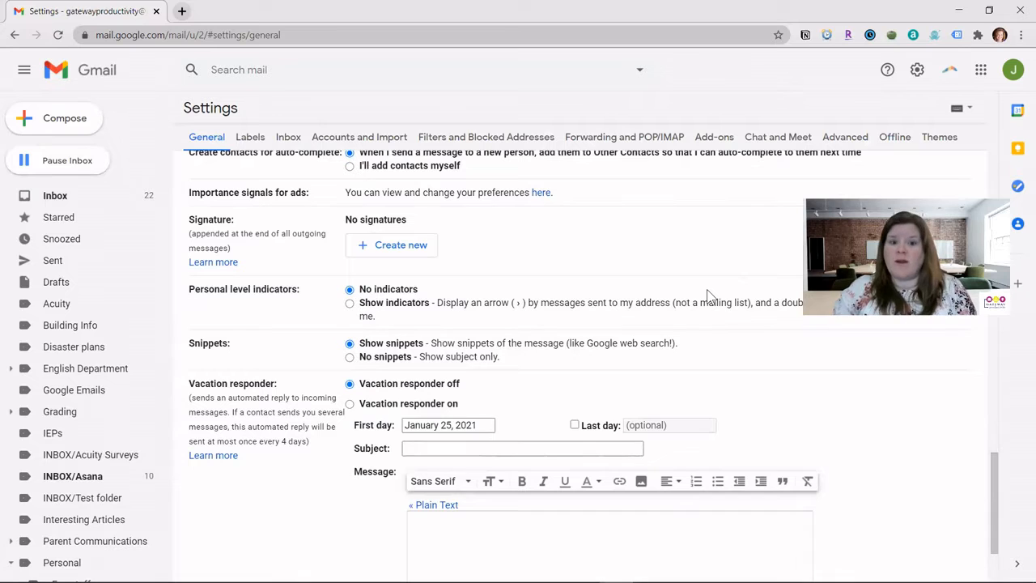
Create a new signature named 'Gateway Productivity'.
left_click(395, 251)
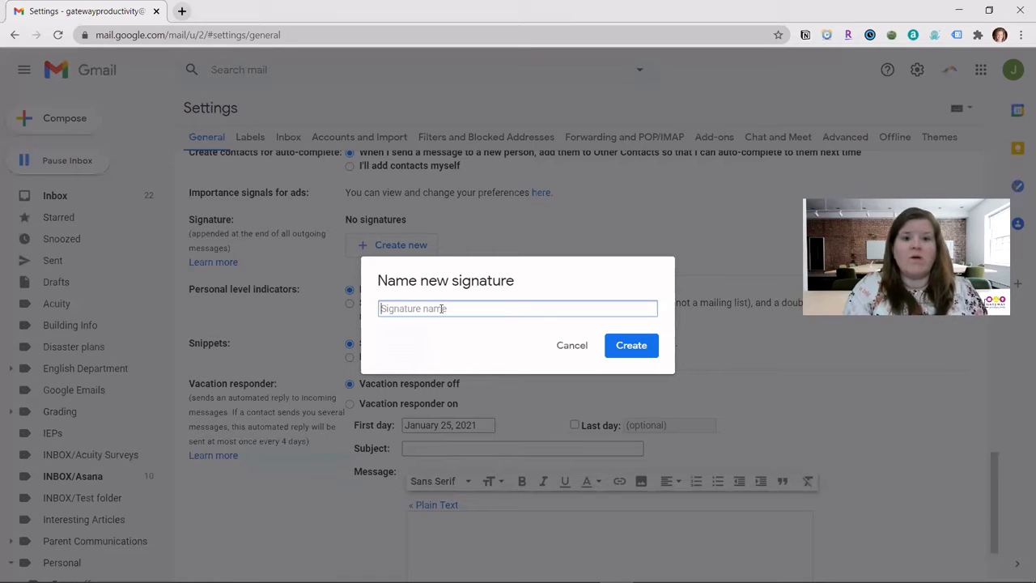
type("Ga")
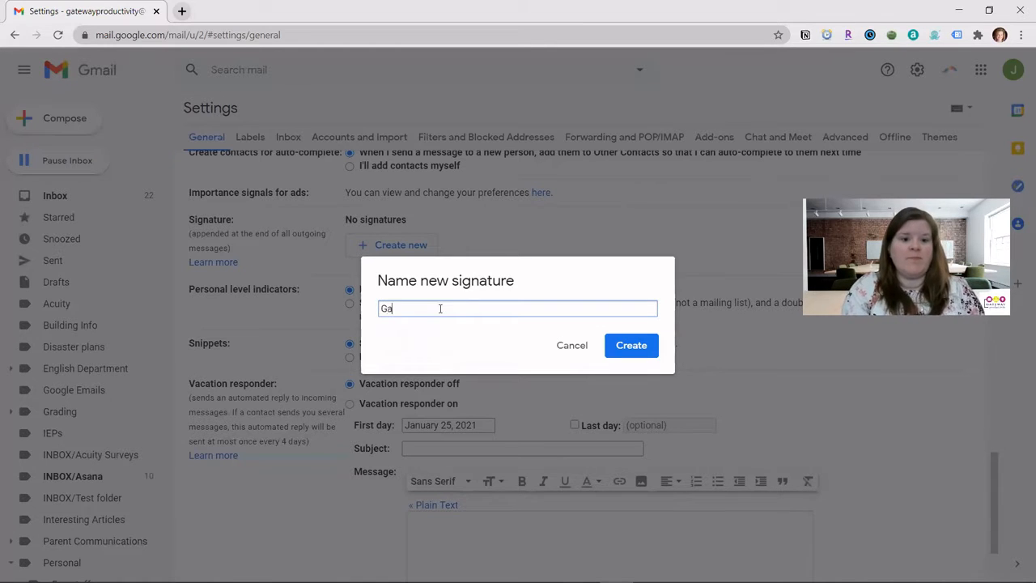
type("teway Productivity")
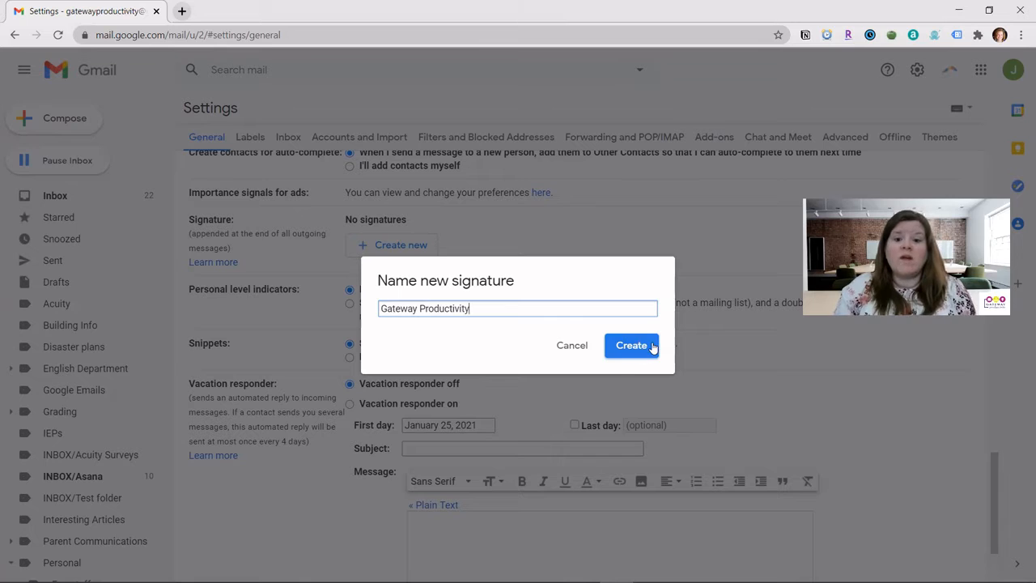
left_click(652, 346)
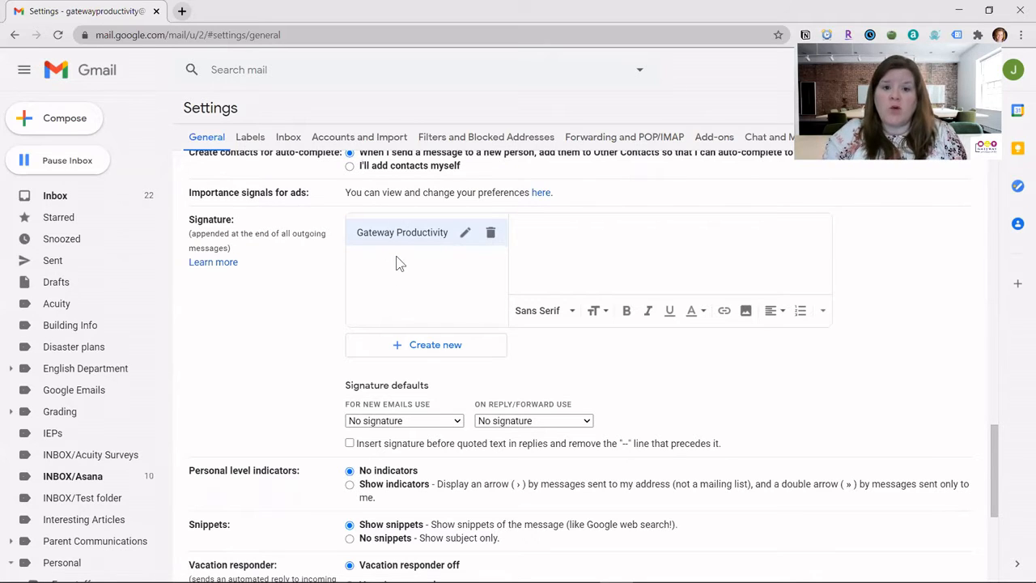
left_click(465, 235)
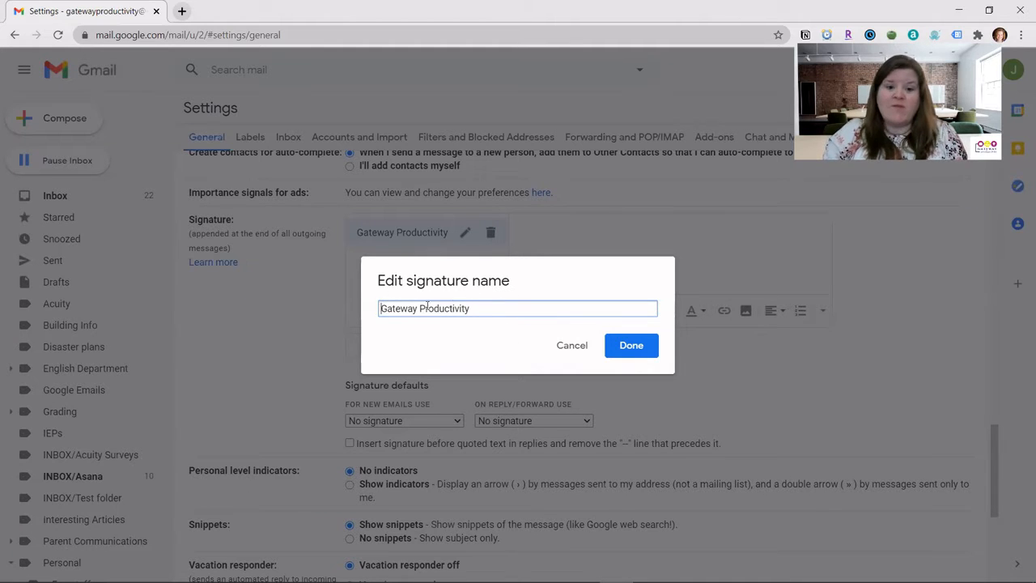
left_click(633, 348)
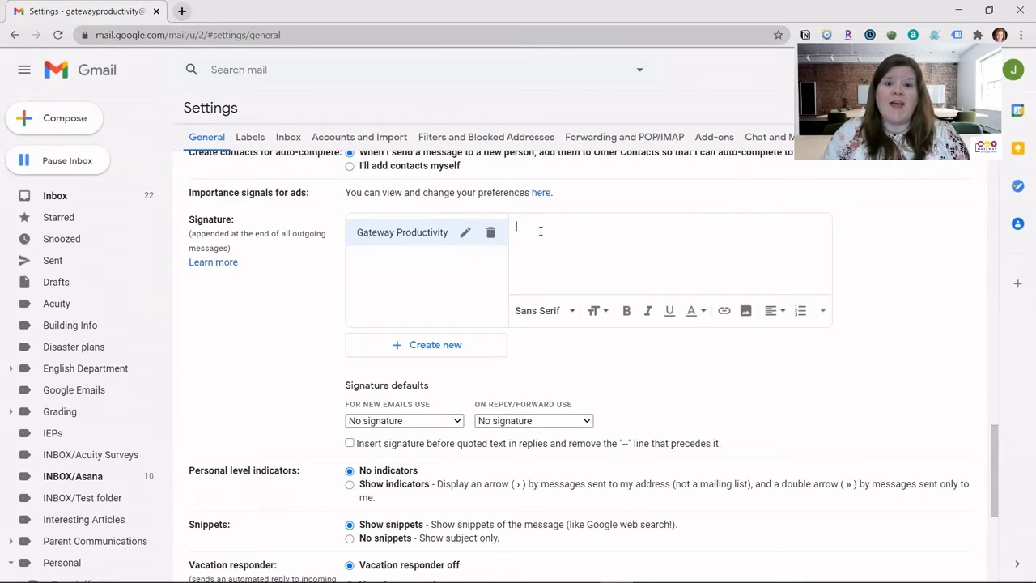
Paste the name, company, phone and website into the signature, linking gatewayproductivity.com.
key("ctrl+v")
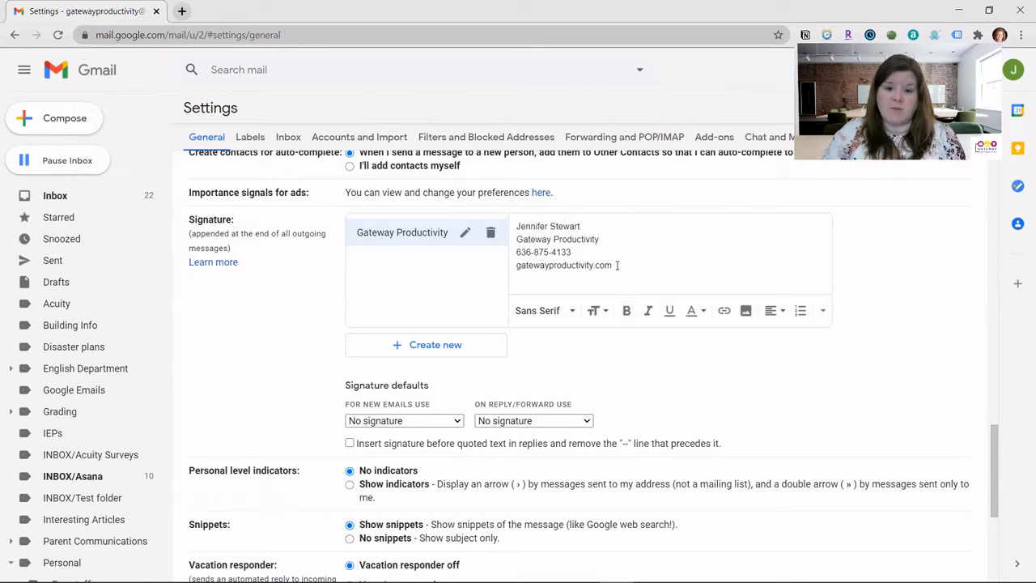
left_click_drag(612, 265, 518, 268)
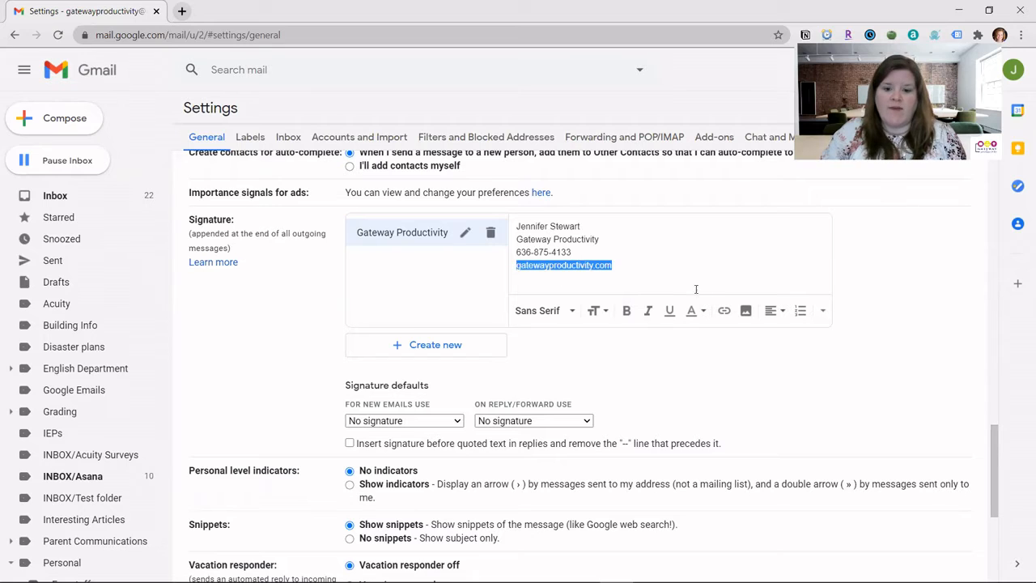
left_click(723, 313)
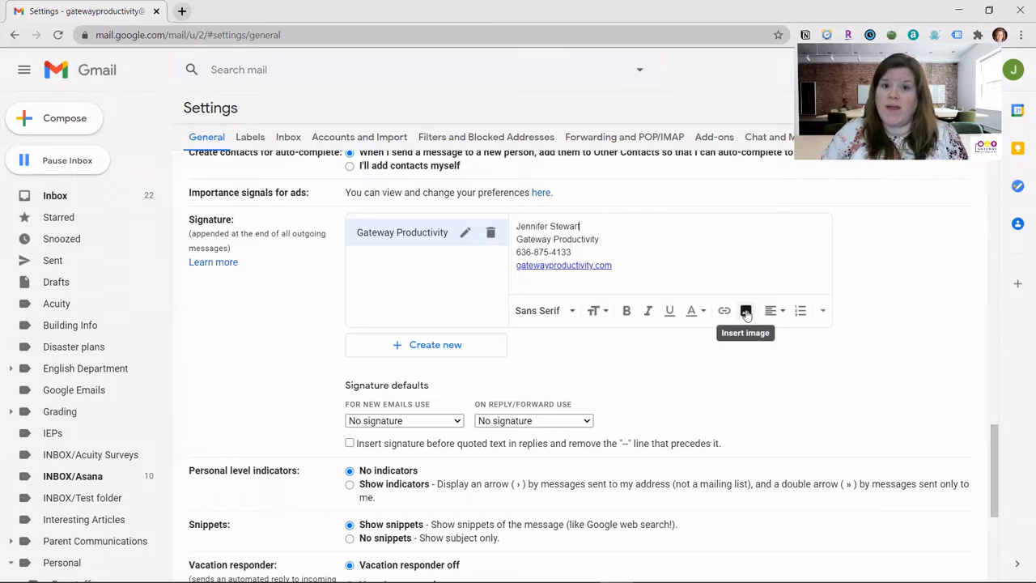
left_click(822, 312)
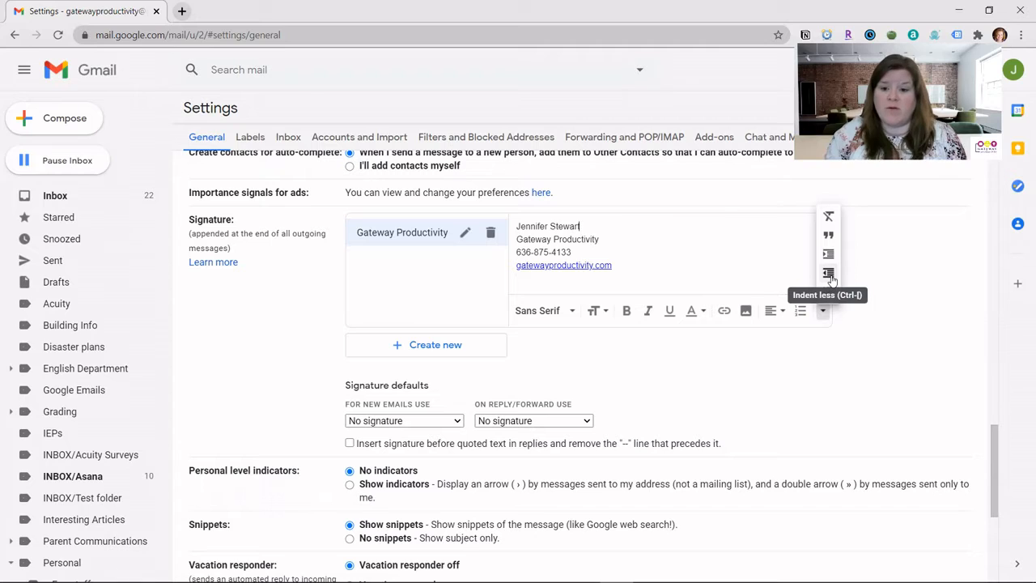
left_click(519, 240)
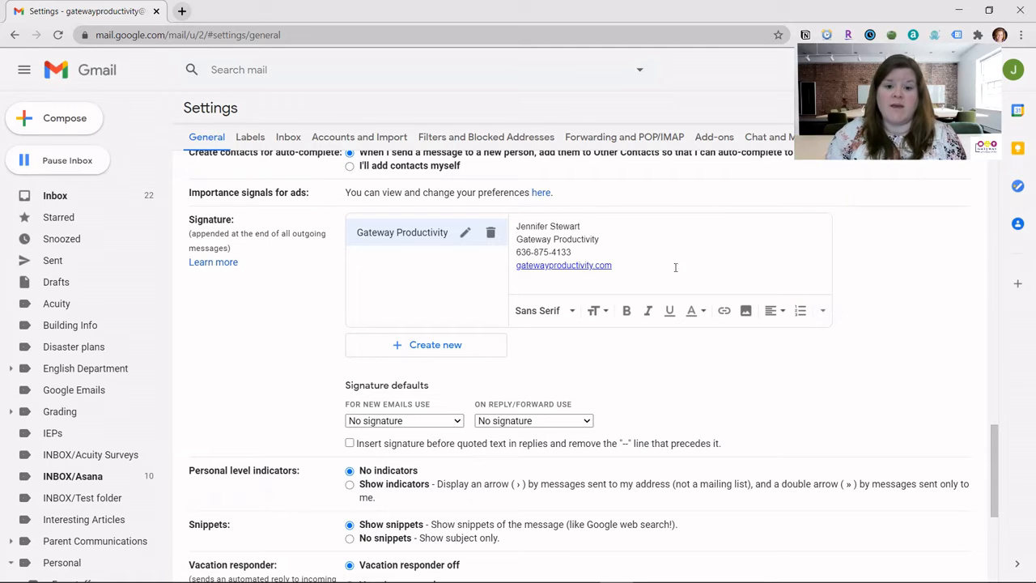
left_click(822, 313)
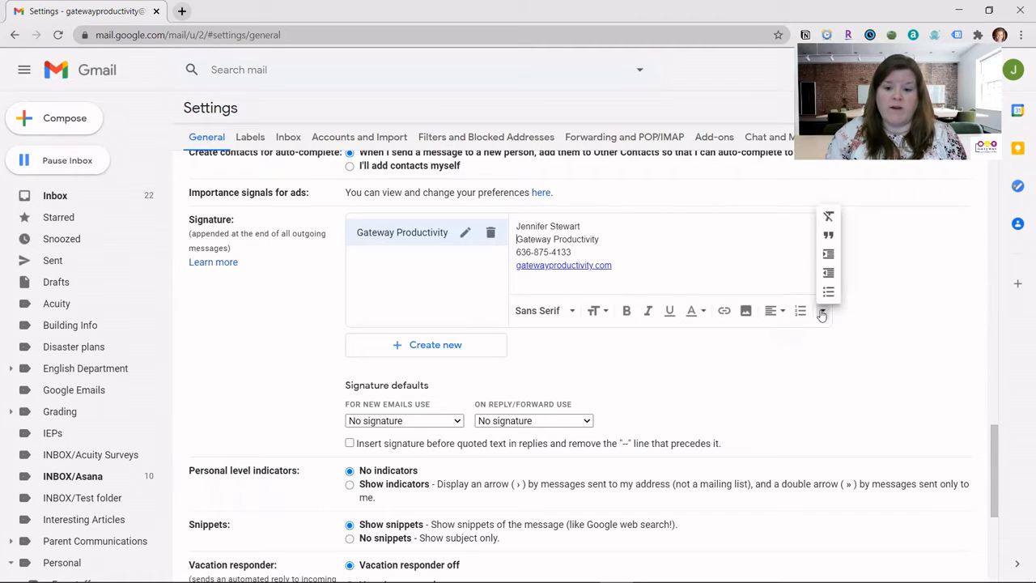
left_click(826, 255)
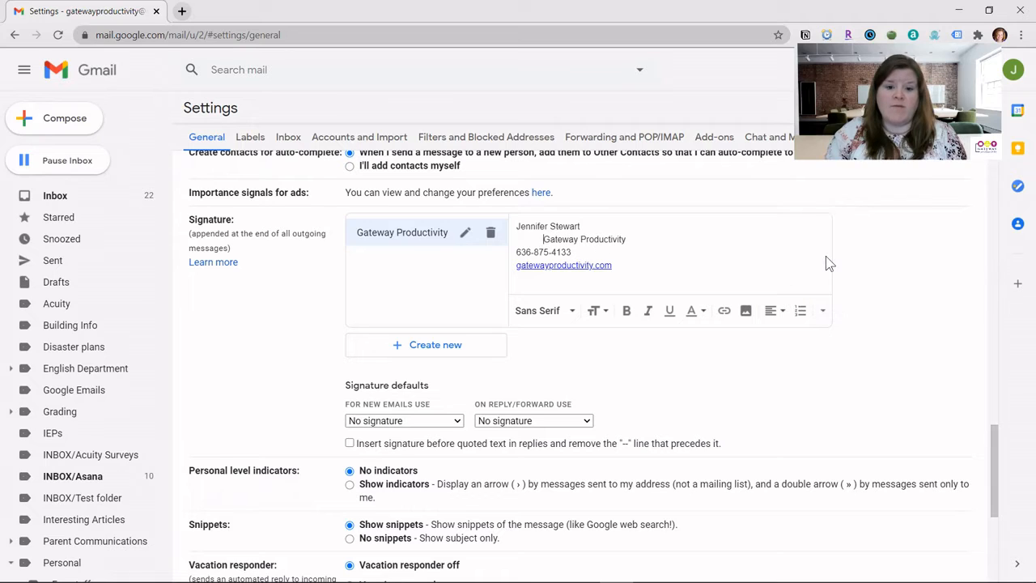
left_click(822, 314)
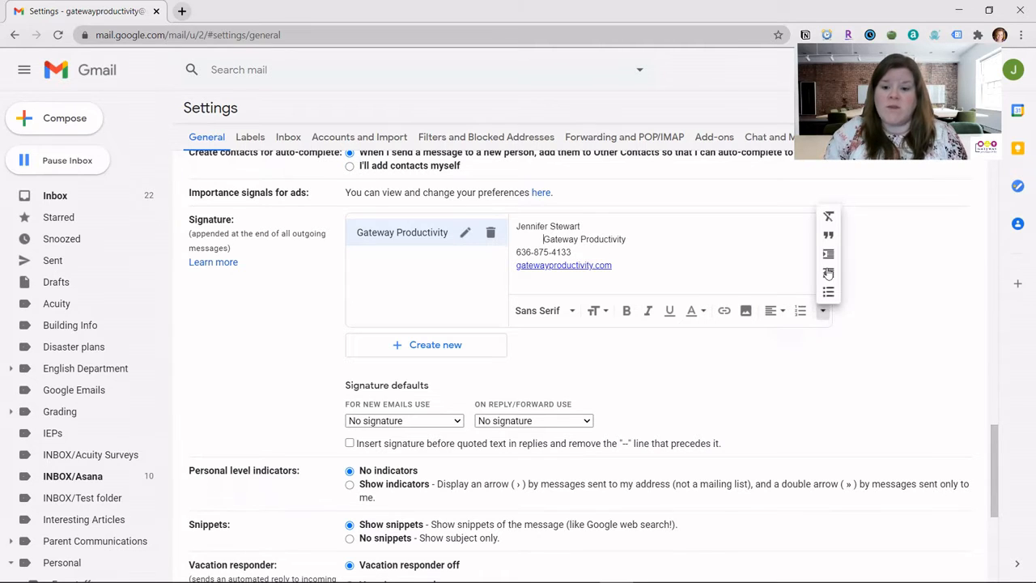
left_click(828, 274)
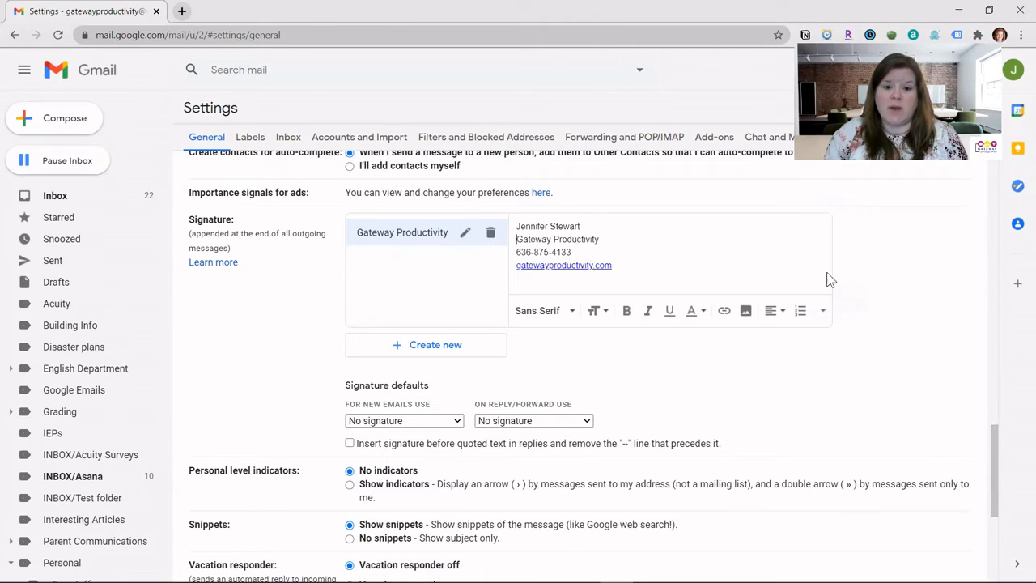
left_click(824, 313)
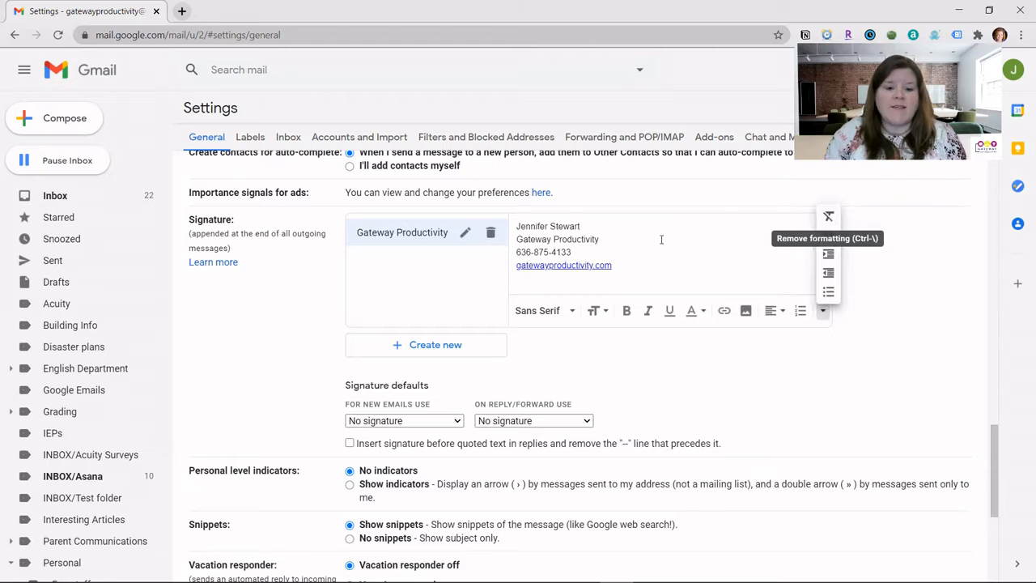
left_click(591, 229)
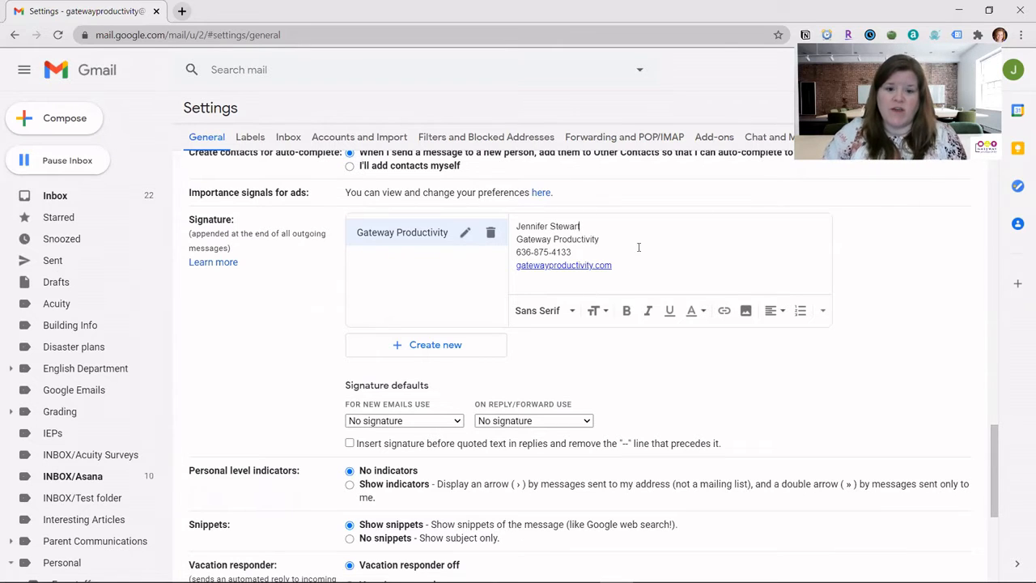
Set new emails to use Gateway Productivity and keep replies/forwards on No signature.
scroll(348, 356, "down", 2)
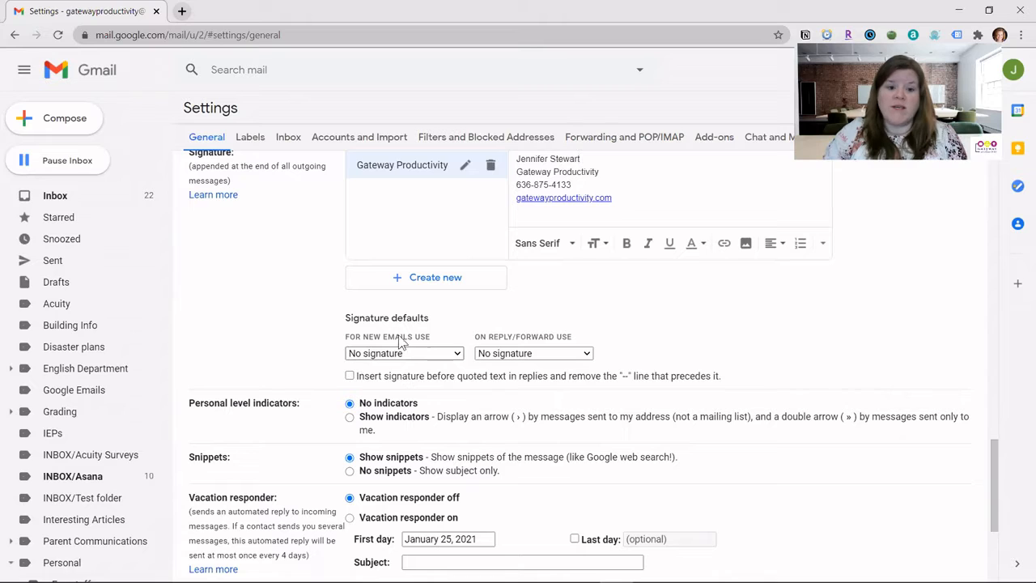
left_click(415, 358)
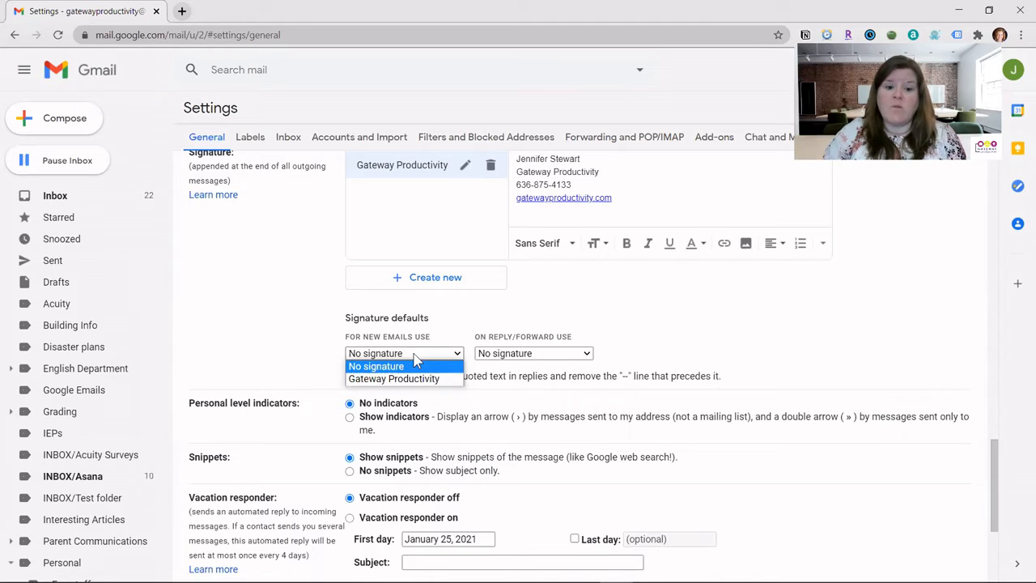
left_click(415, 378)
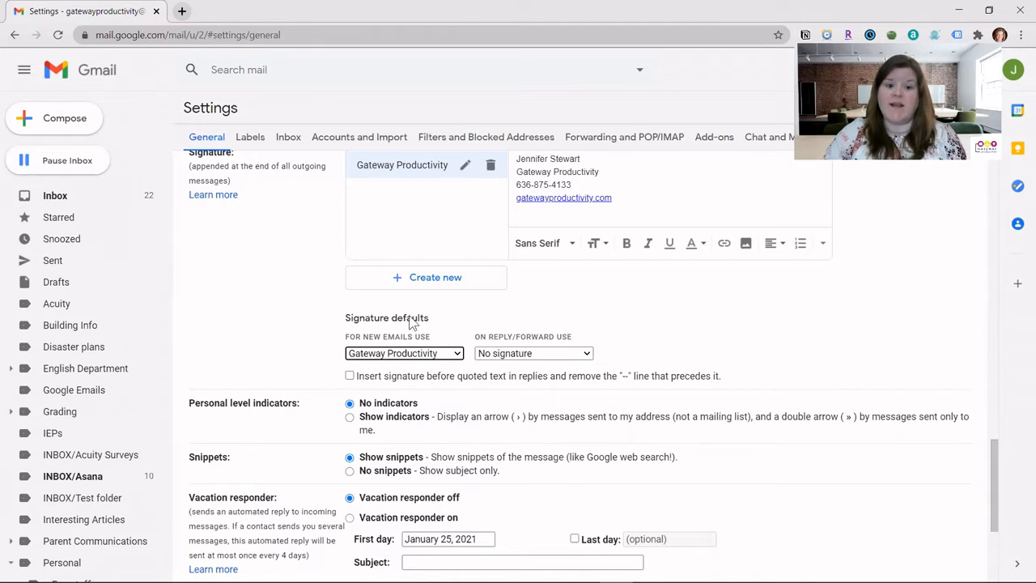
left_click(528, 354)
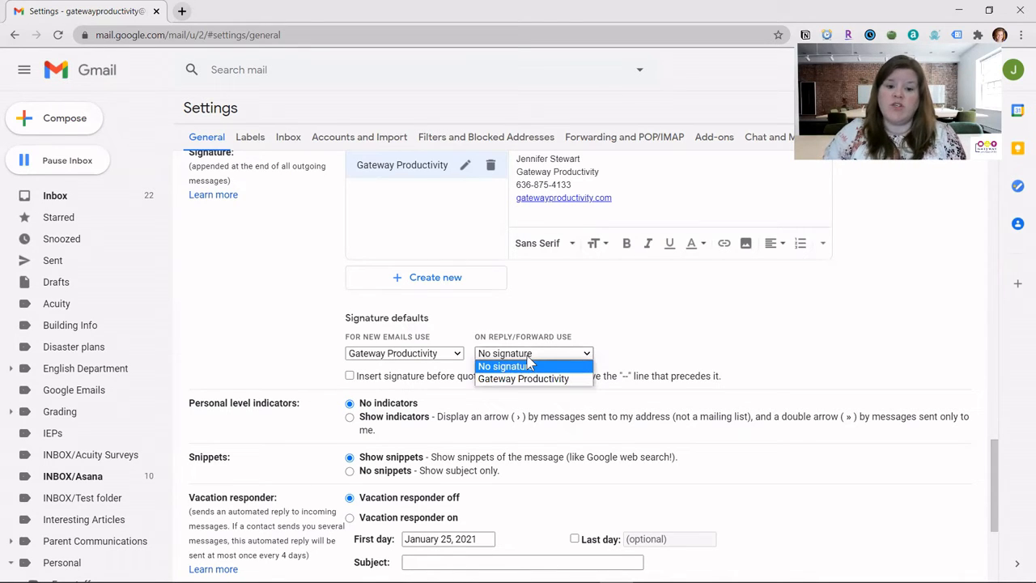
left_click(603, 309)
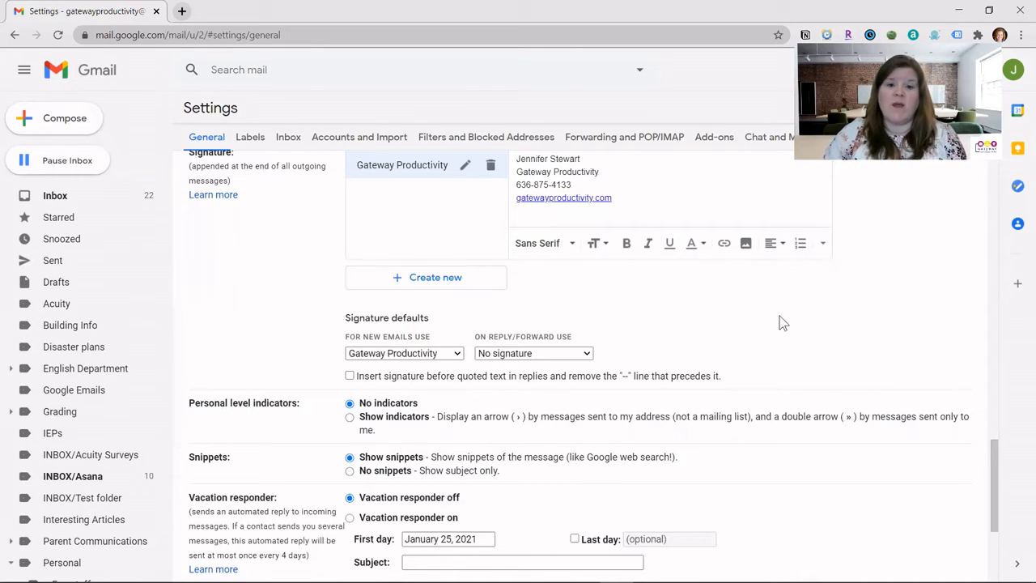
Save the signature settings at the bottom of the settings page.
scroll(784, 308, "down", 3)
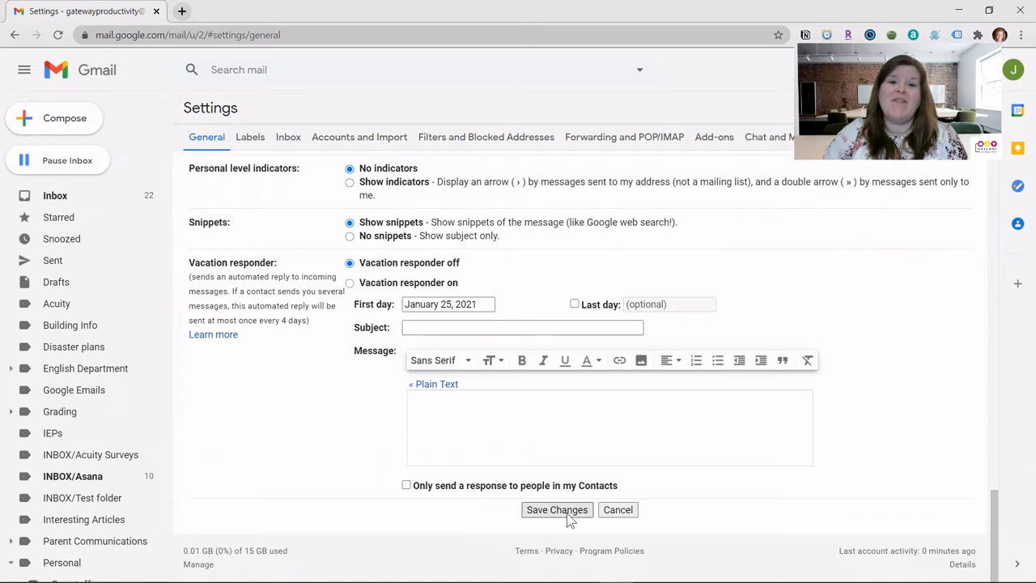
left_click(568, 516)
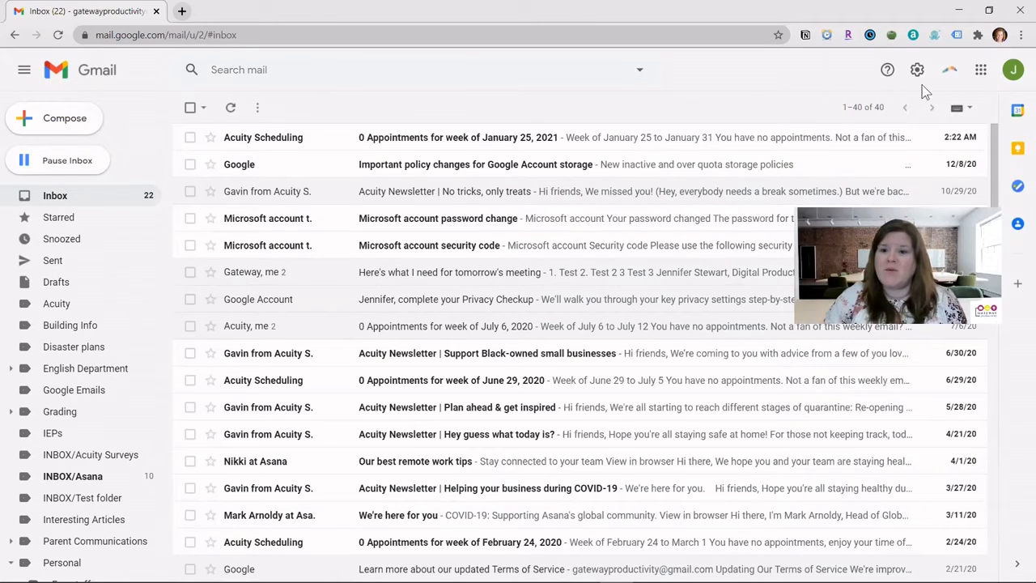
Reopen all settings at the Gateway Productivity signature and add a new line after its website link.
left_click(917, 71)
left_click(893, 142)
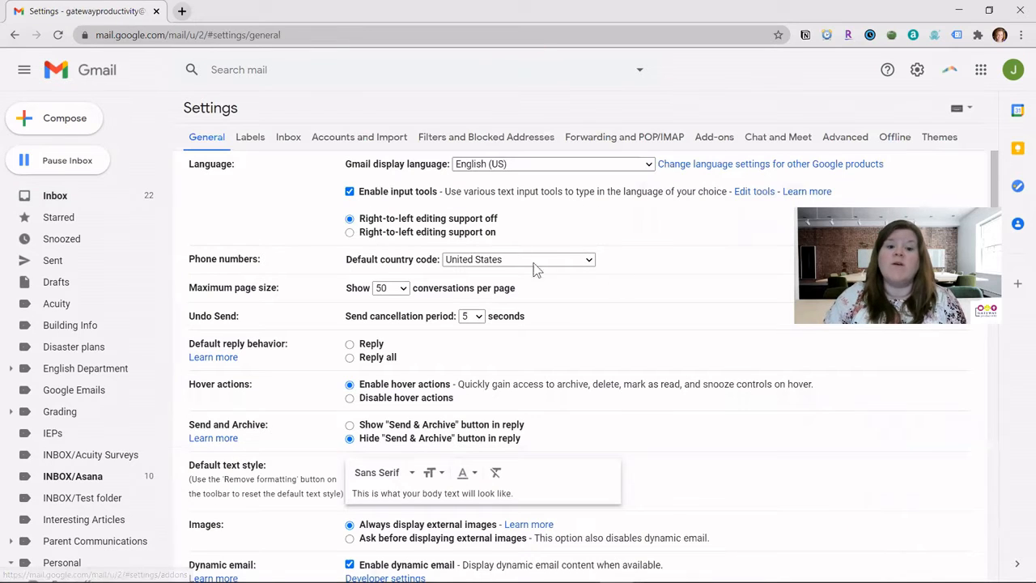
scroll(686, 257, "down", 15)
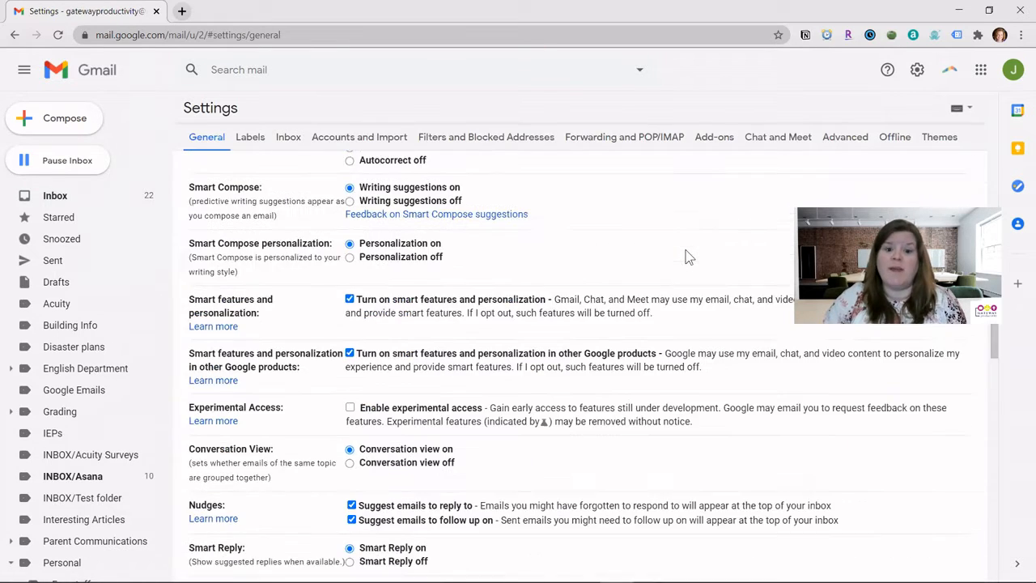
scroll(685, 258, "down", 3)
scroll(685, 251, "up", 2)
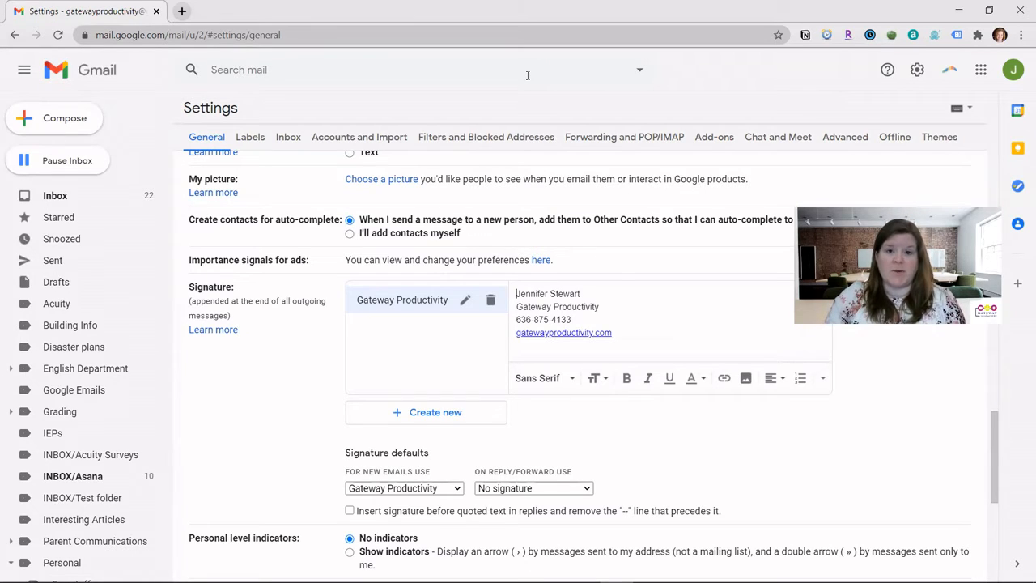
left_click(635, 335)
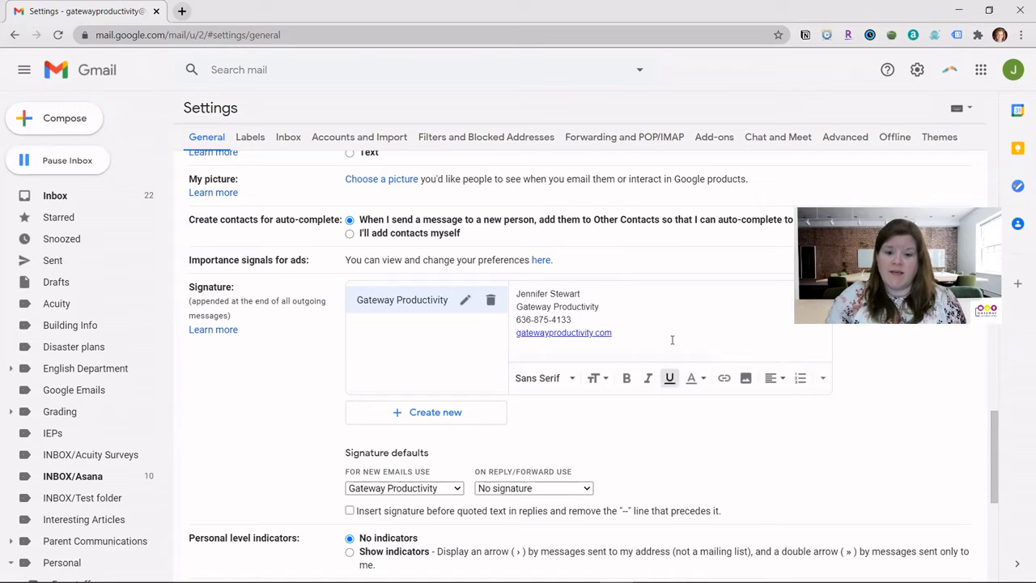
key("ctrl+u")
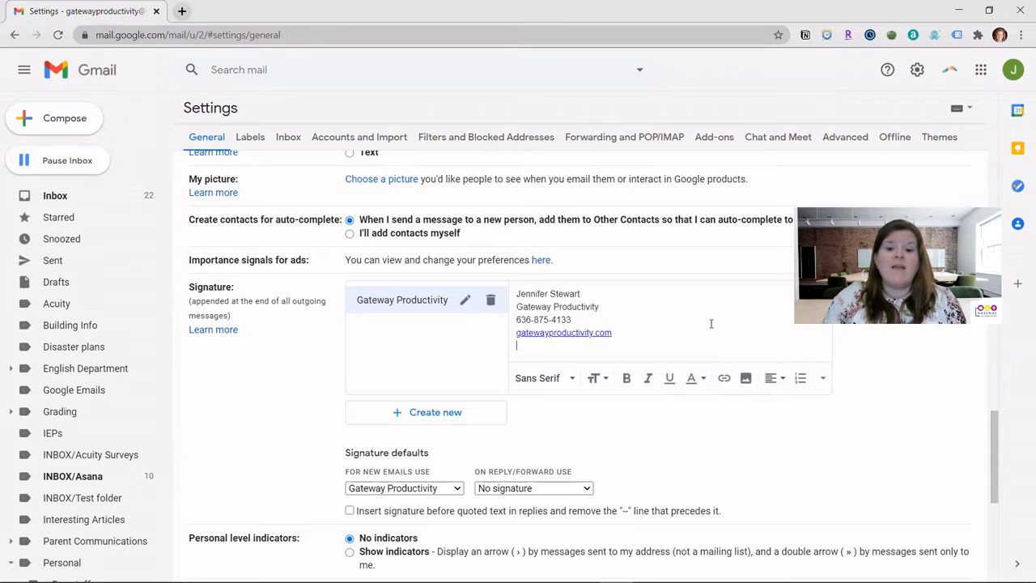
Insert the headshot photo from My Drive into the signature below the website link.
left_click(746, 378)
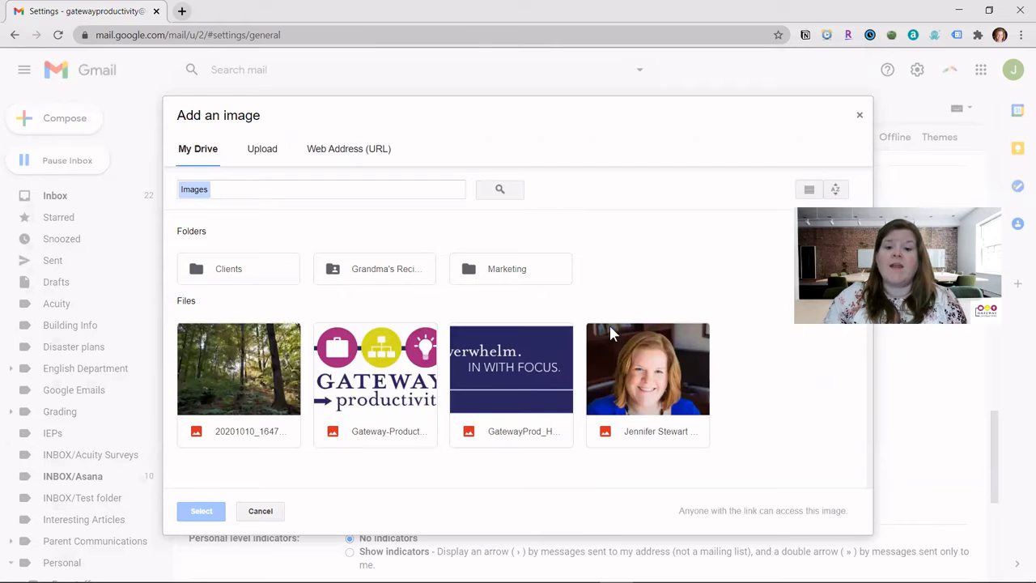
left_click(655, 377)
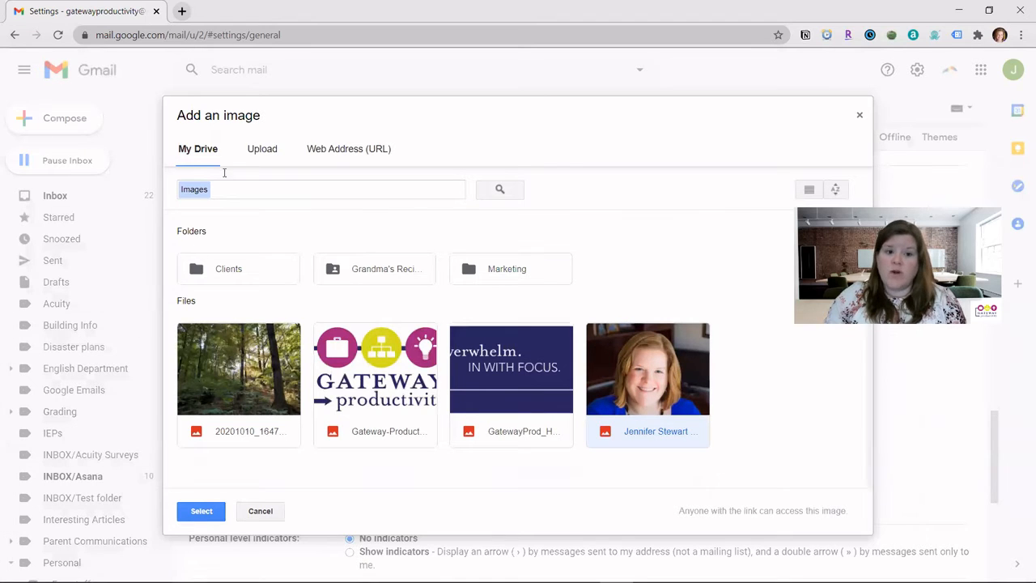
left_click(261, 152)
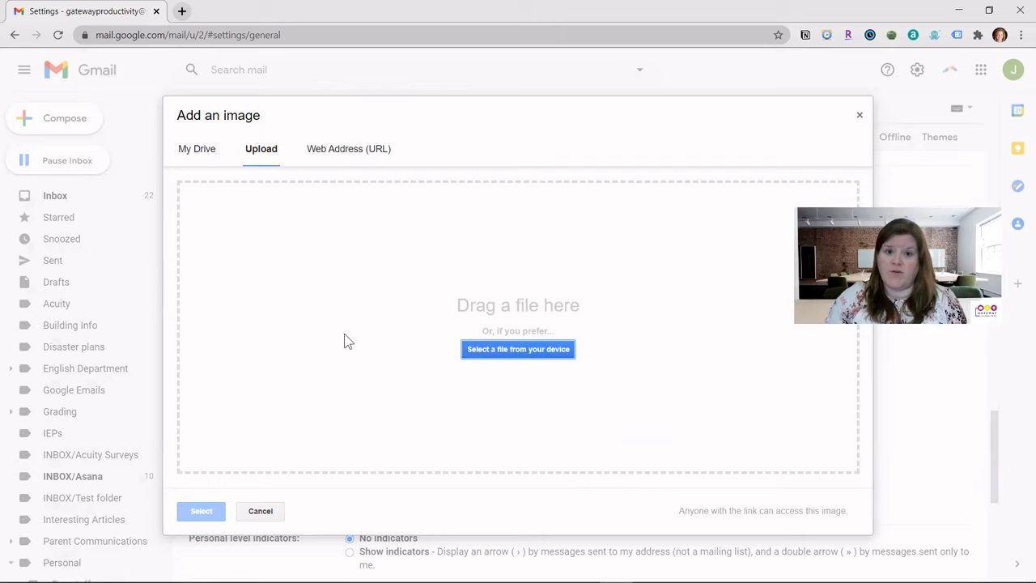
left_click(194, 148)
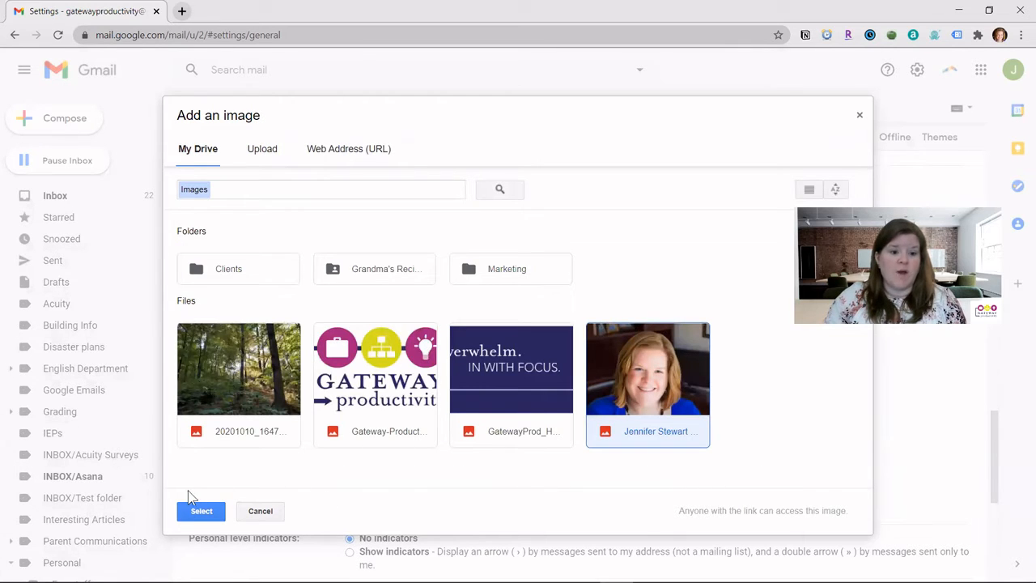
left_click(202, 512)
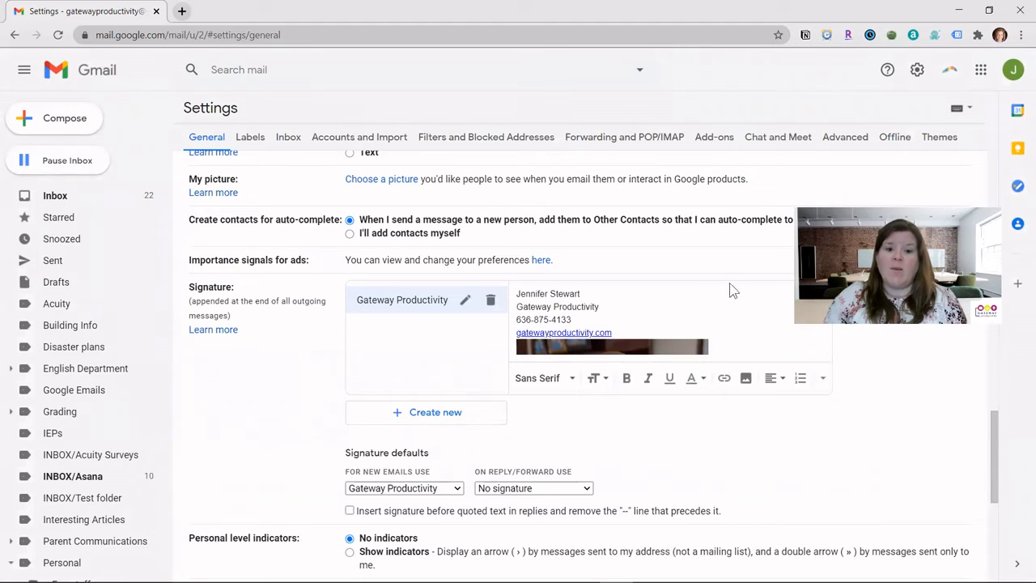
Try the photo at Small, Medium, Large and Original sizes, settling on Small.
scroll(655, 314, "down", 3)
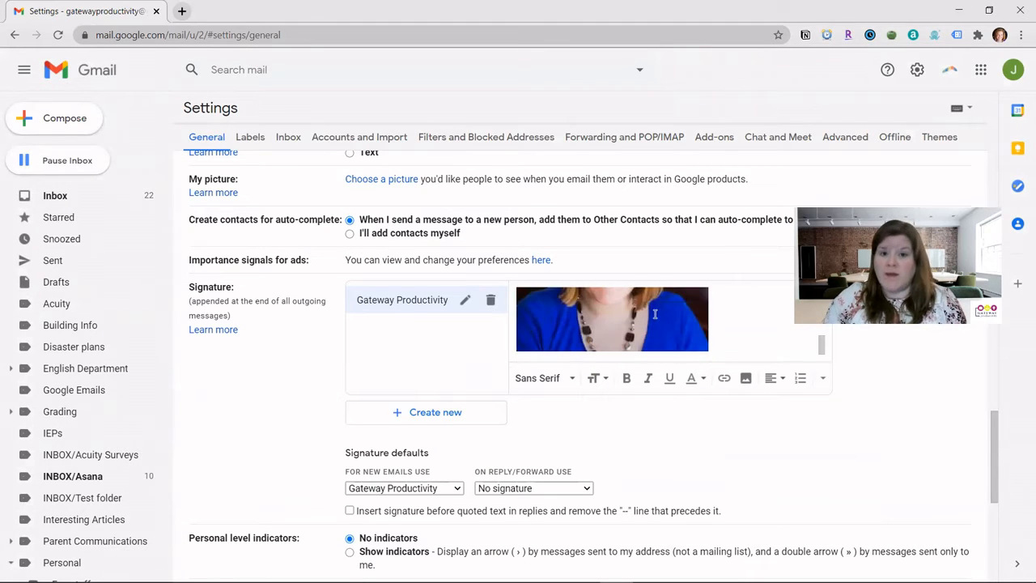
scroll(654, 314, "up", 2)
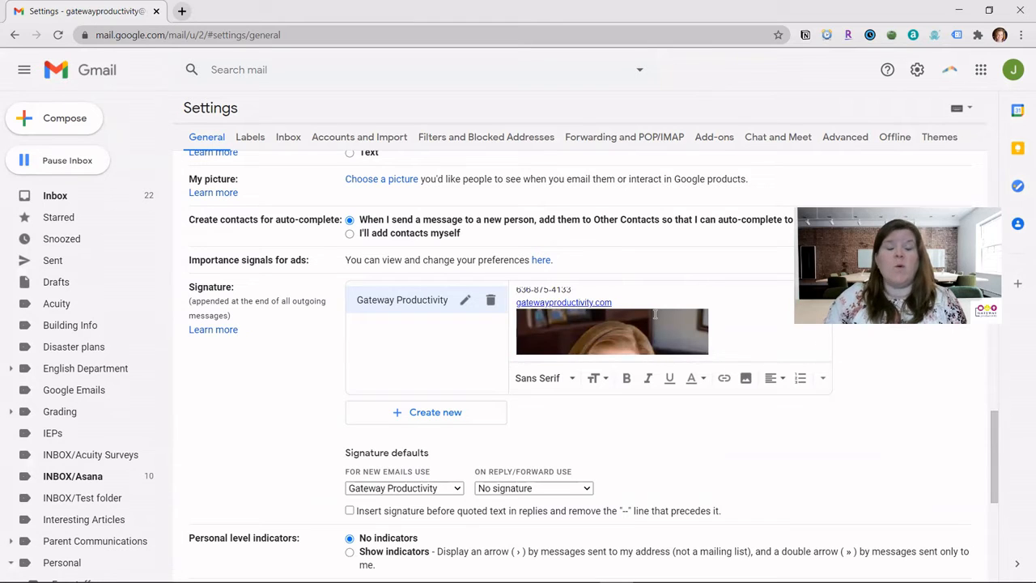
scroll(655, 314, "down", 3)
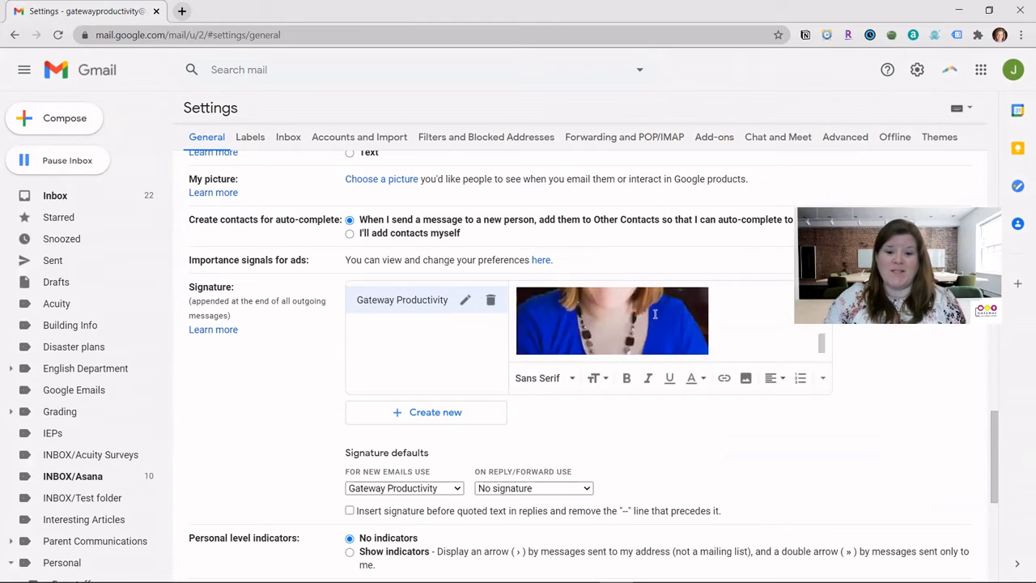
left_click(576, 322)
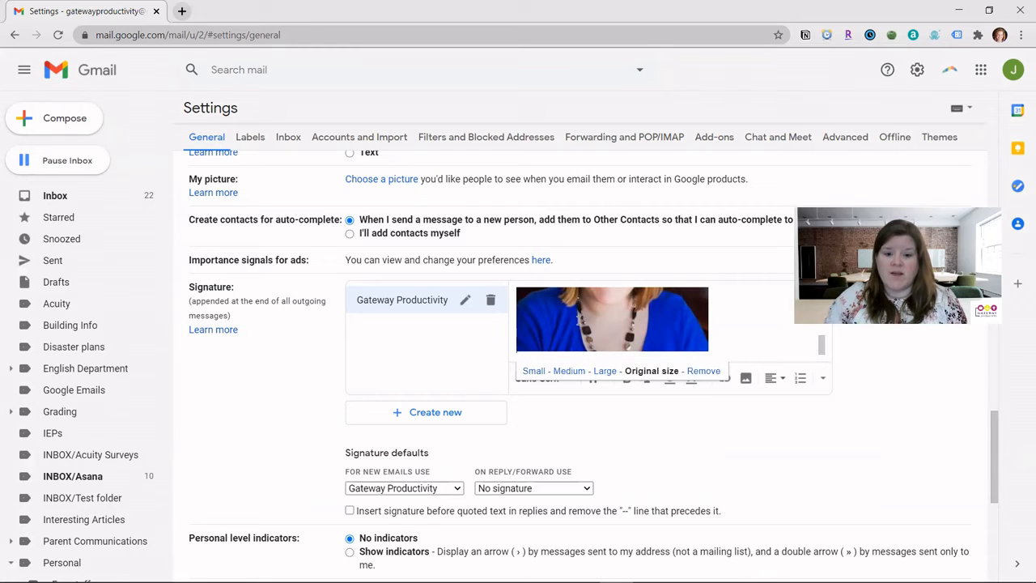
left_click(532, 372)
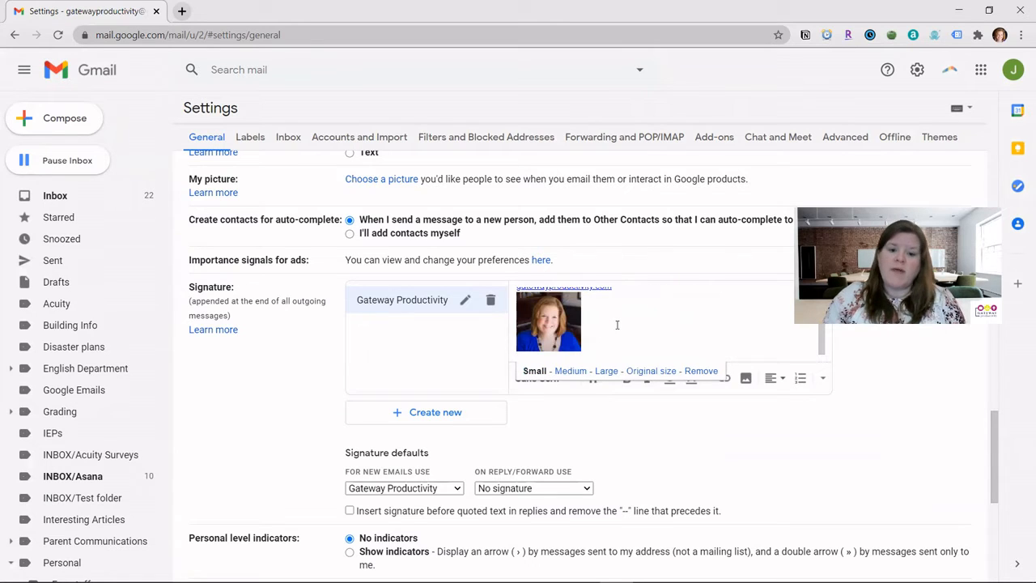
left_click(571, 374)
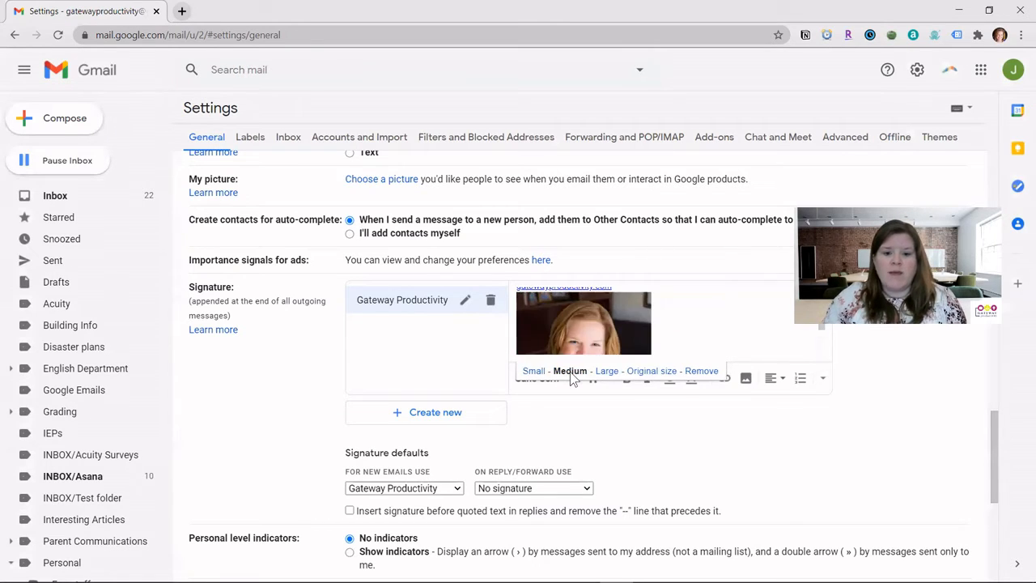
scroll(627, 335, "up", 2)
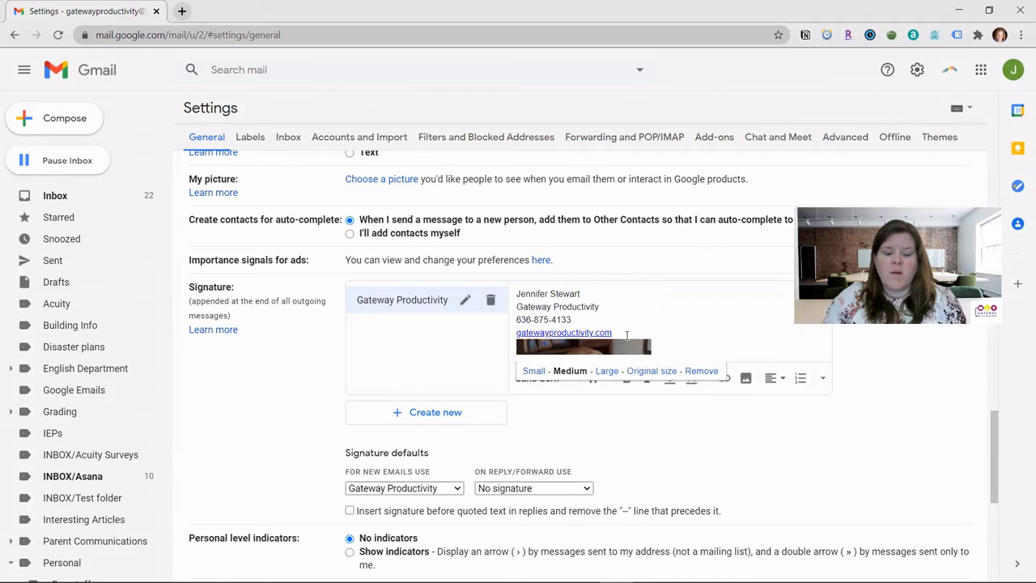
scroll(627, 335, "down", 2)
scroll(627, 335, "up", 2)
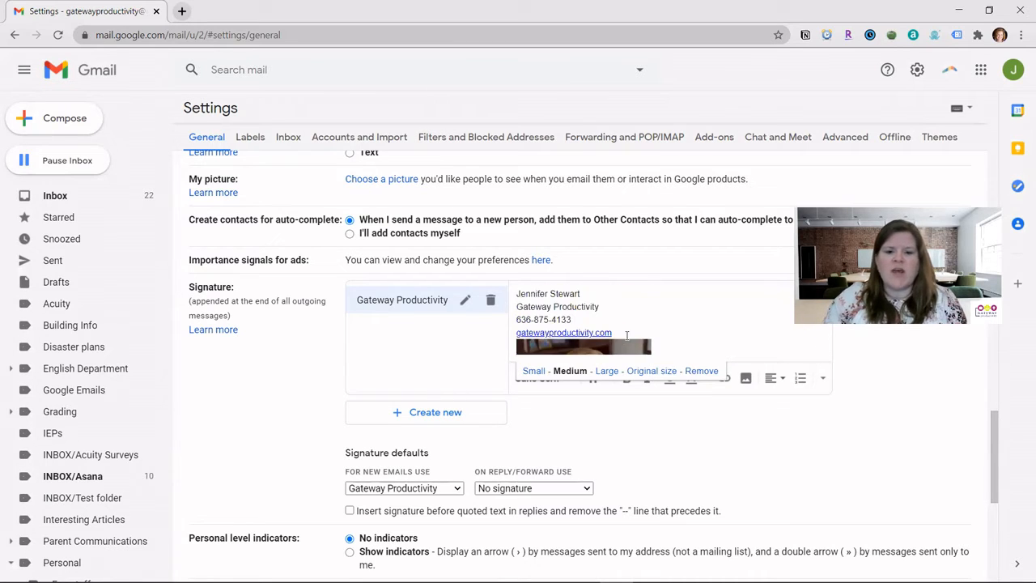
scroll(627, 335, "down", 2)
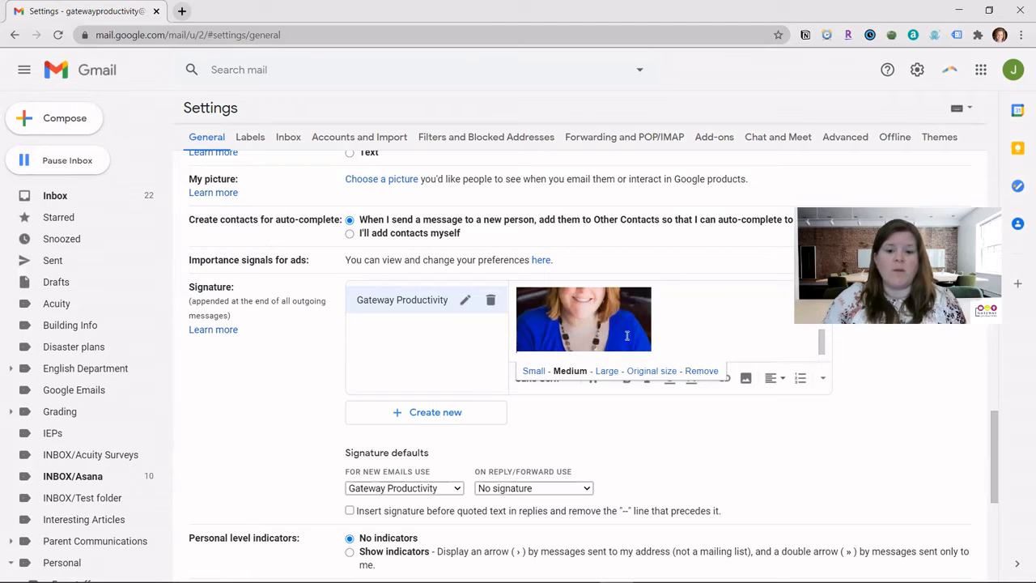
left_click(607, 372)
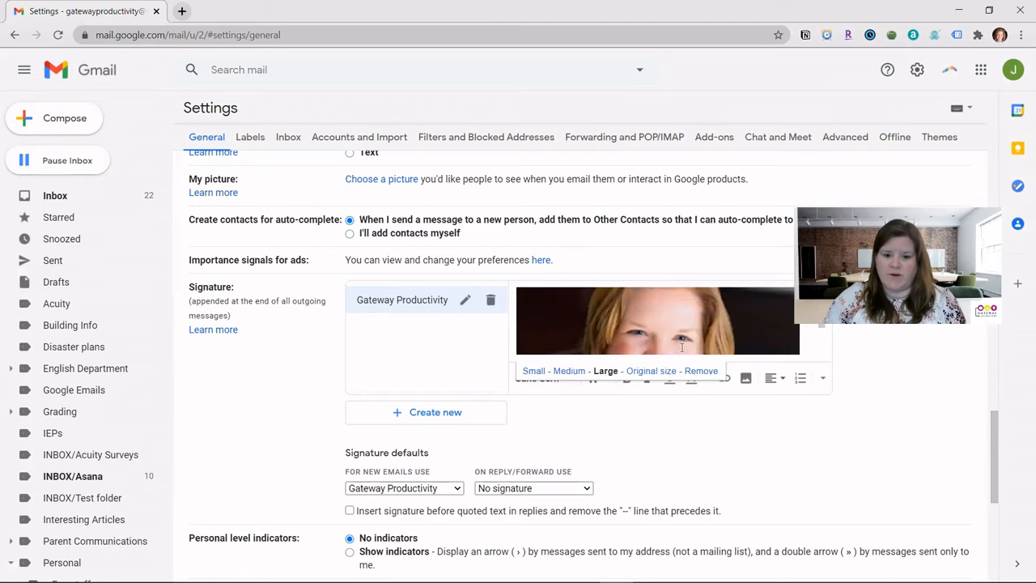
left_click(654, 373)
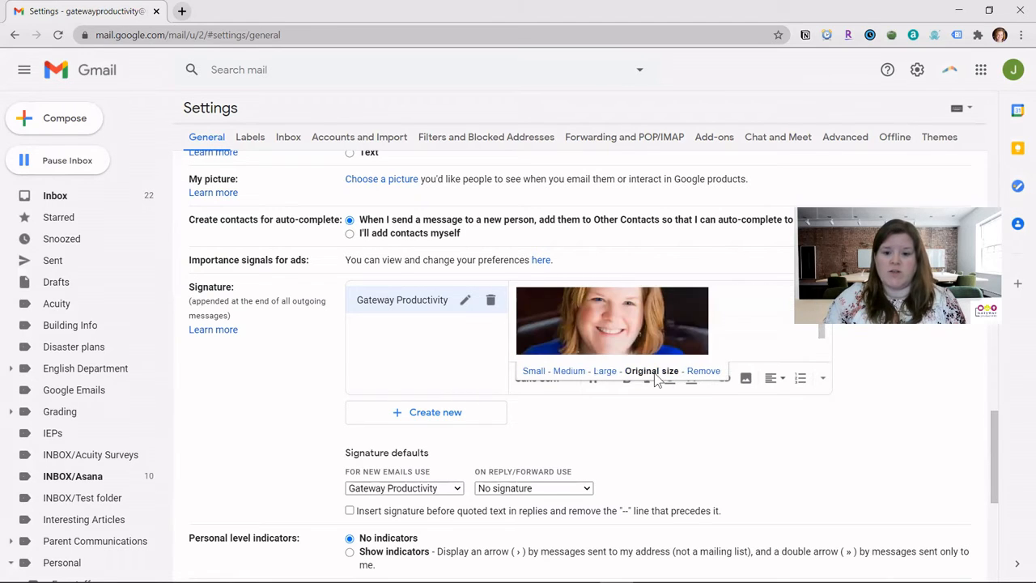
left_click(604, 374)
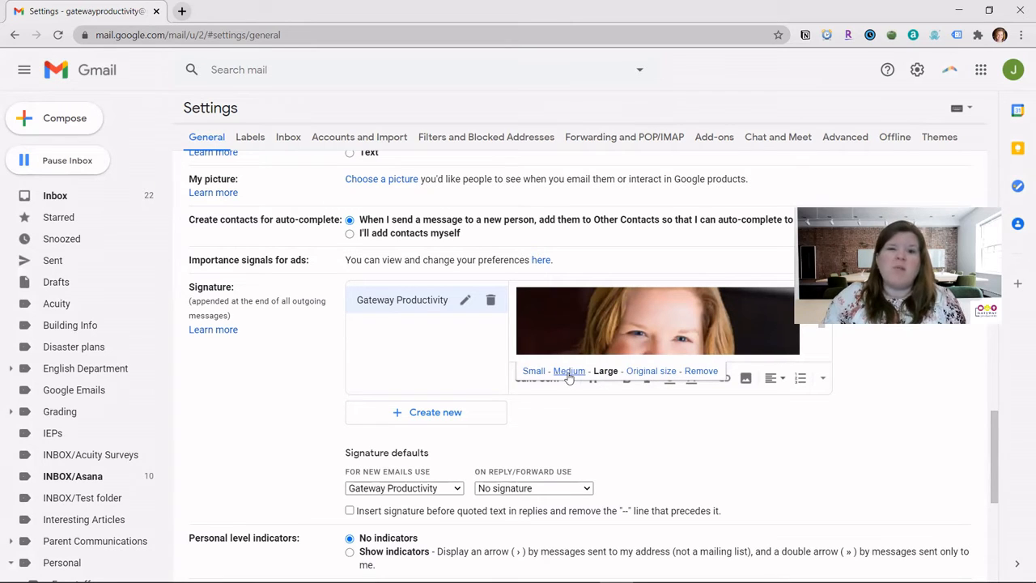
left_click(534, 371)
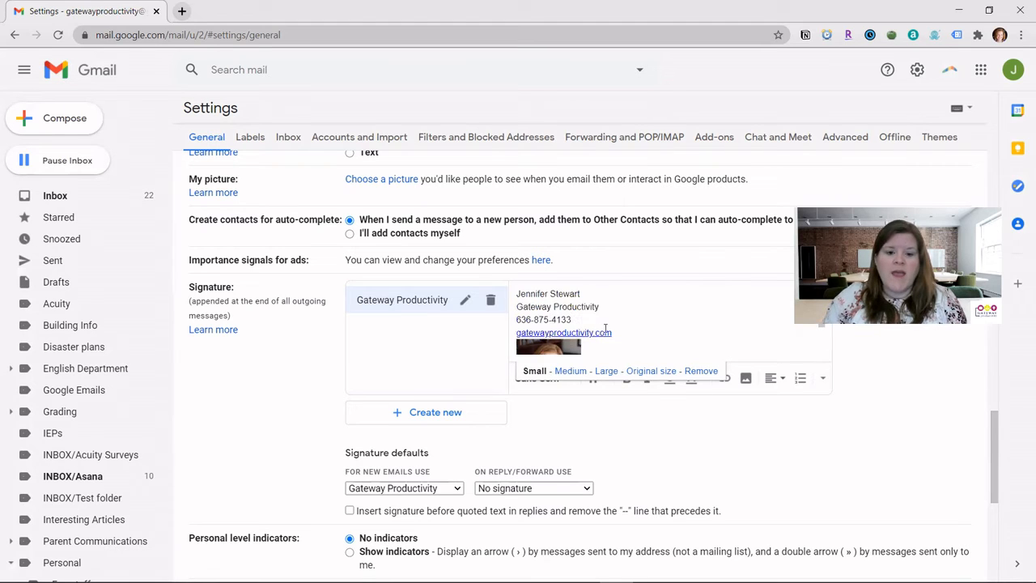
scroll(611, 327, "up", 1)
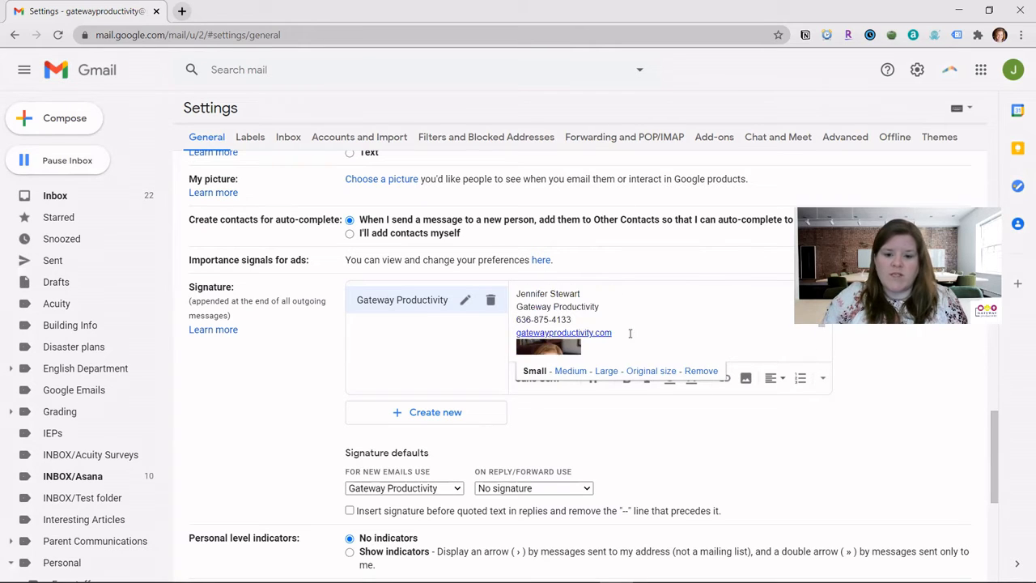
left_click(630, 333)
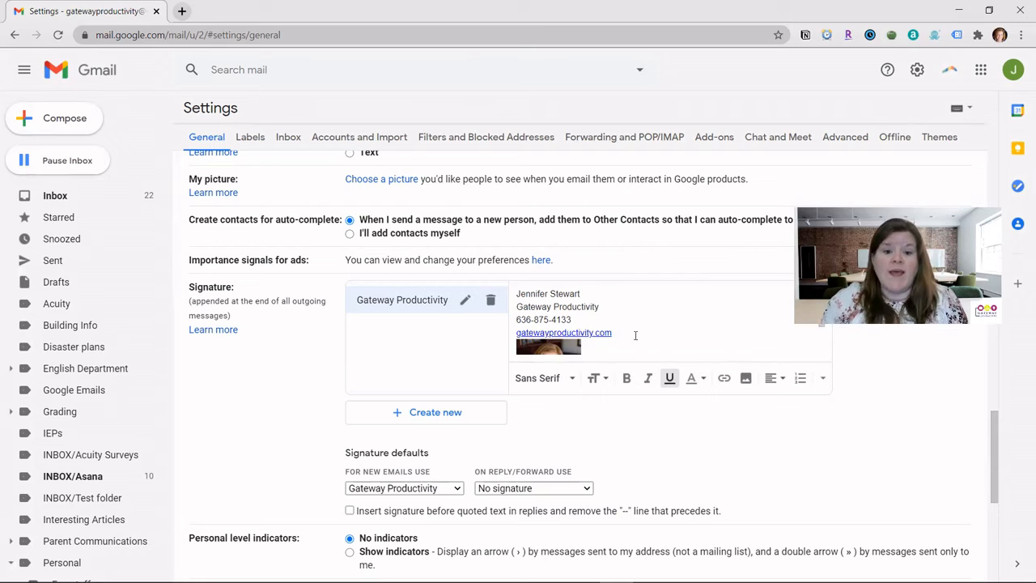
scroll(678, 327, "down", 1)
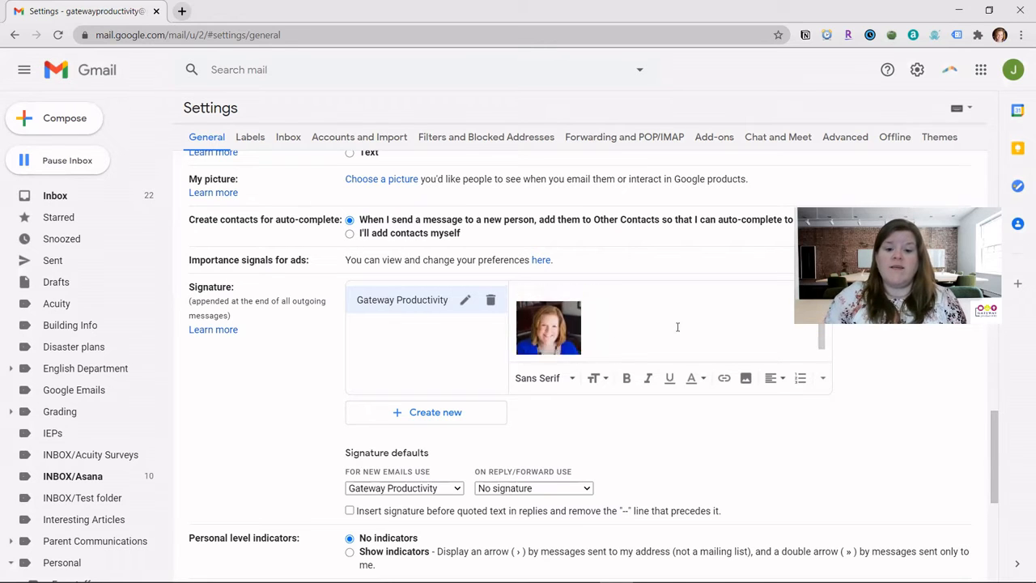
scroll(680, 323, "up", 3)
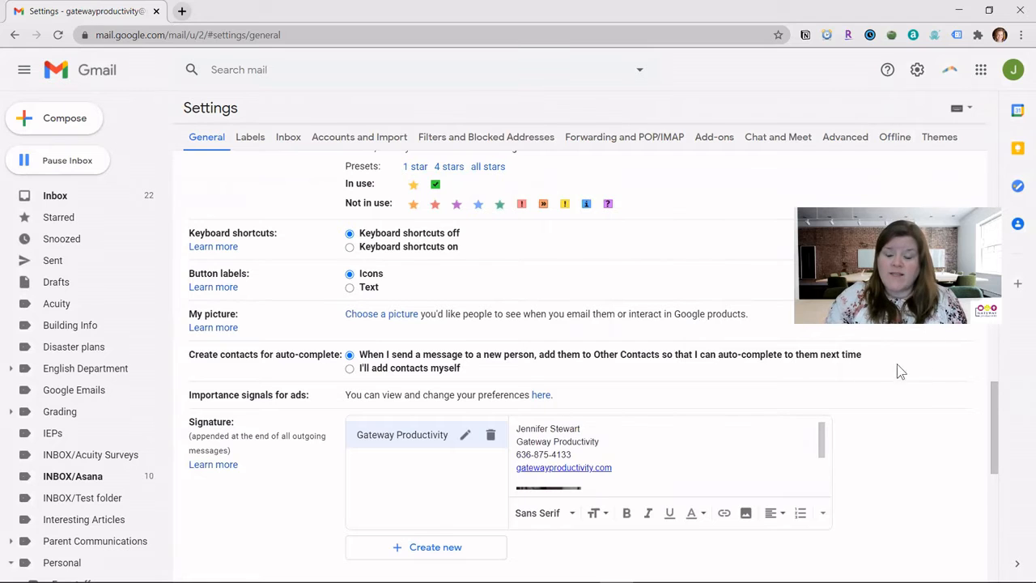
Save the changes, then reopen all settings scrolled down to the Signature section.
left_click_drag(997, 407, 1003, 520)
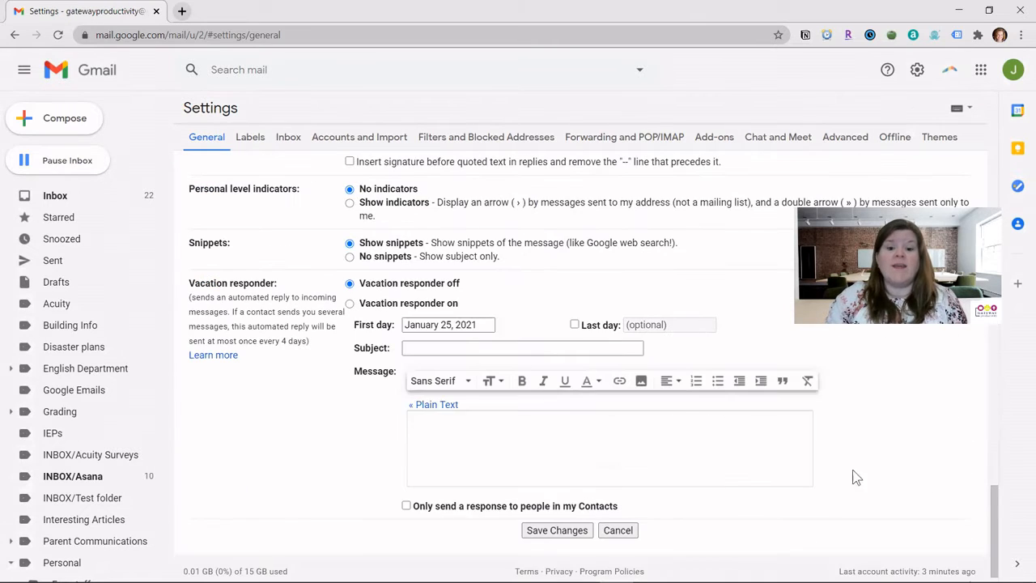
left_click(549, 531)
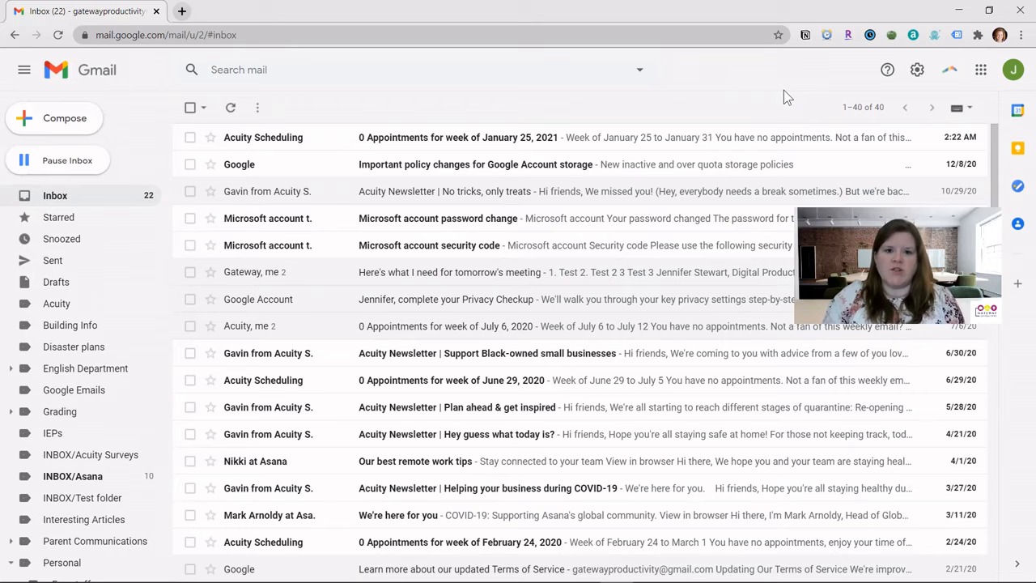
left_click(918, 69)
left_click(889, 145)
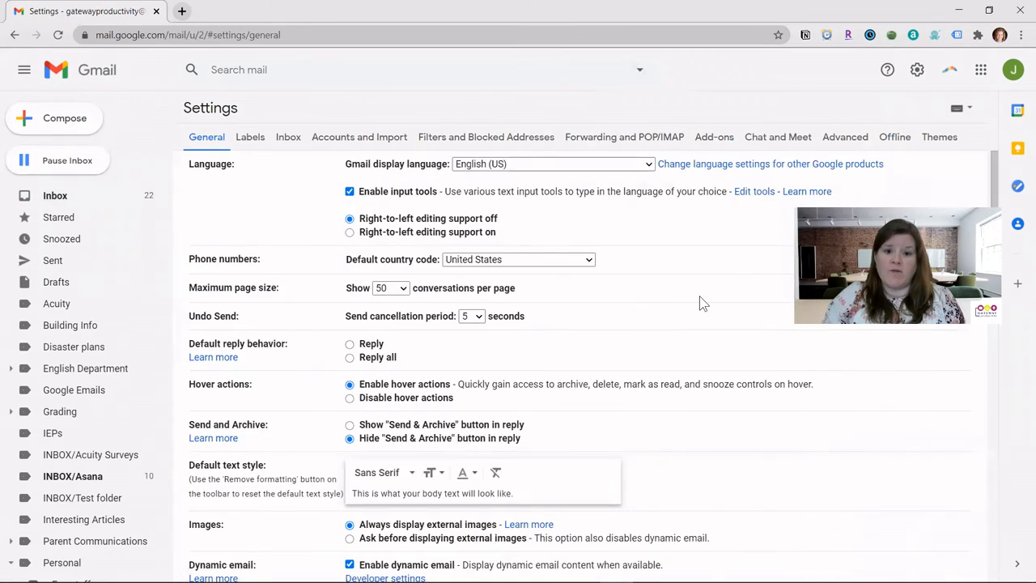
scroll(701, 302, "down", 2)
scroll(701, 302, "down", 15)
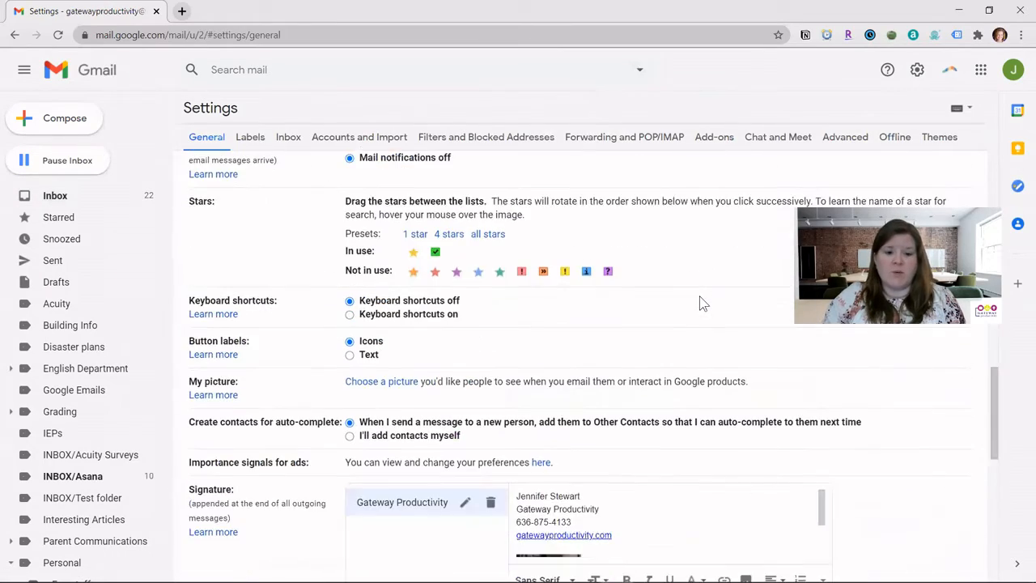
scroll(701, 303, "down", 2)
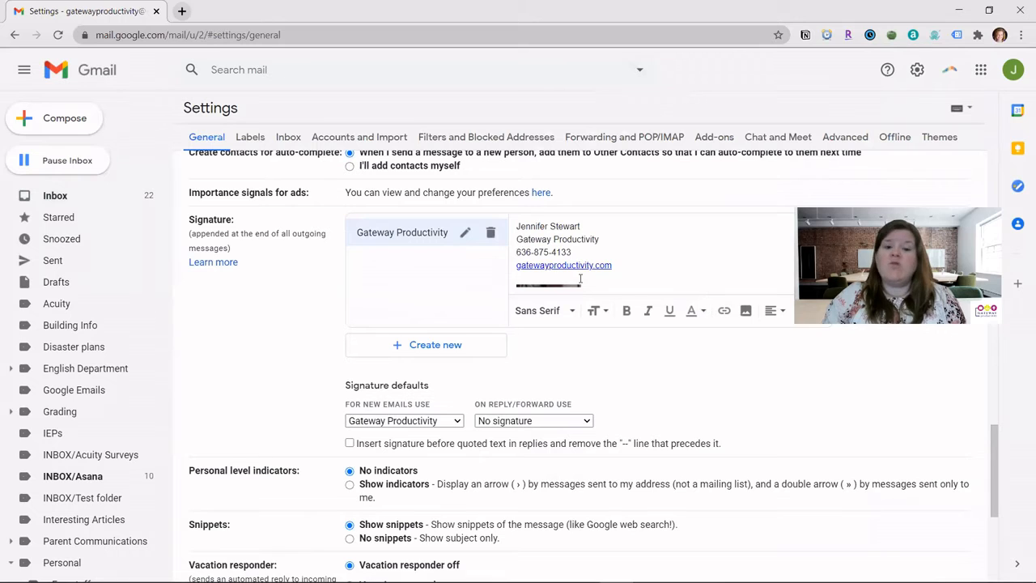
Create a 'Personal' signature containing the person's name and phone number on two lines.
left_click(438, 344)
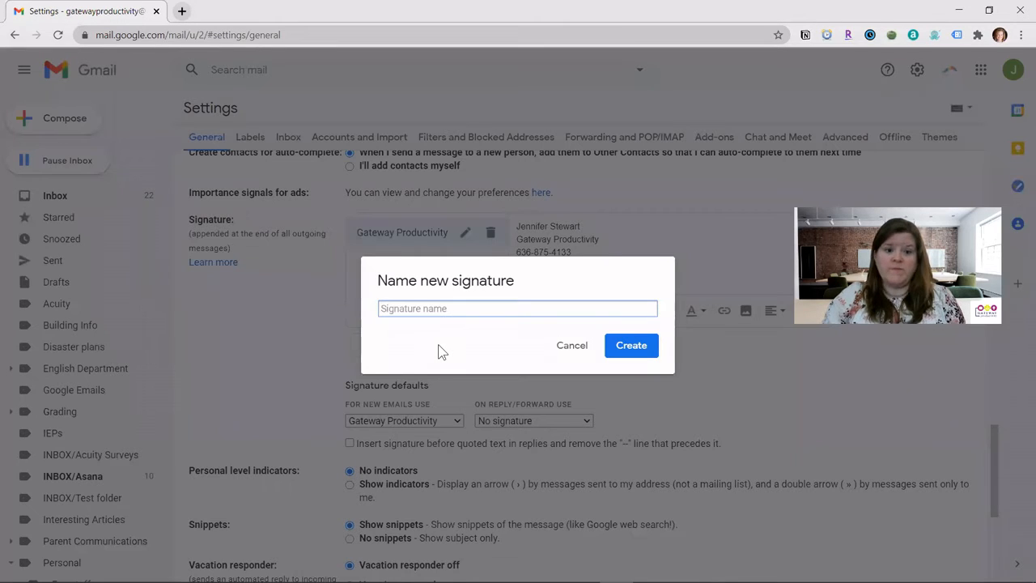
type("Personal")
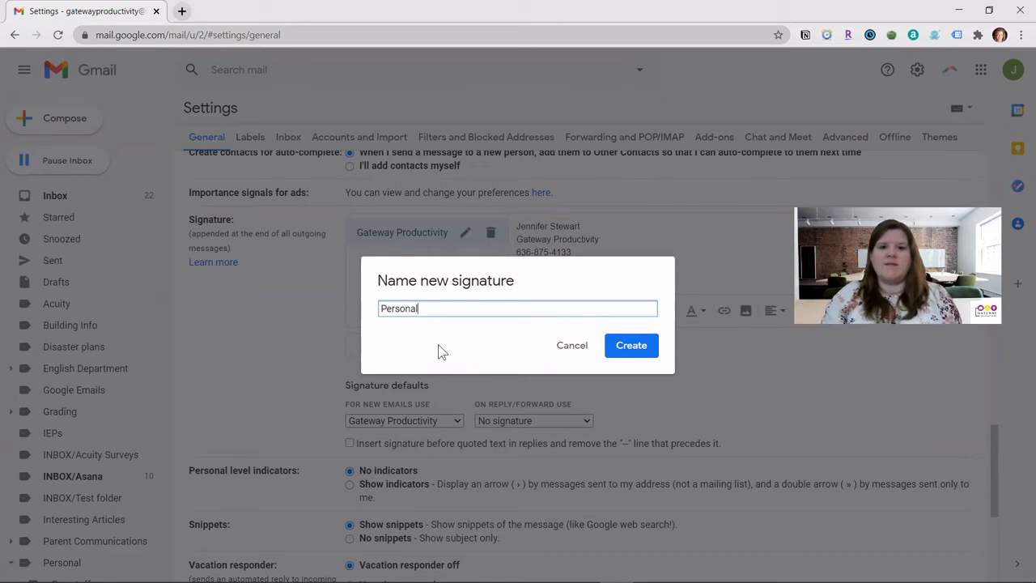
left_click(636, 348)
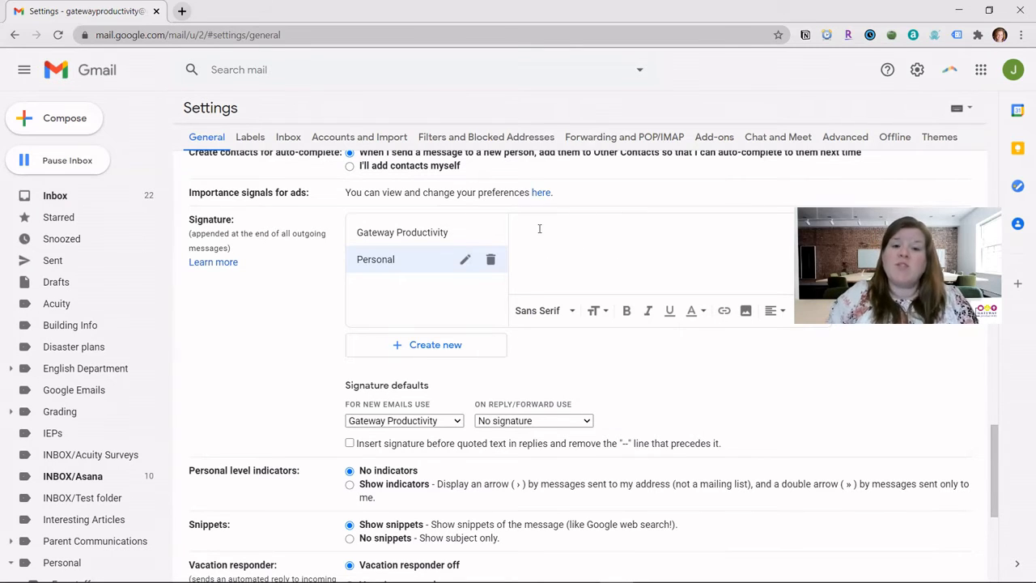
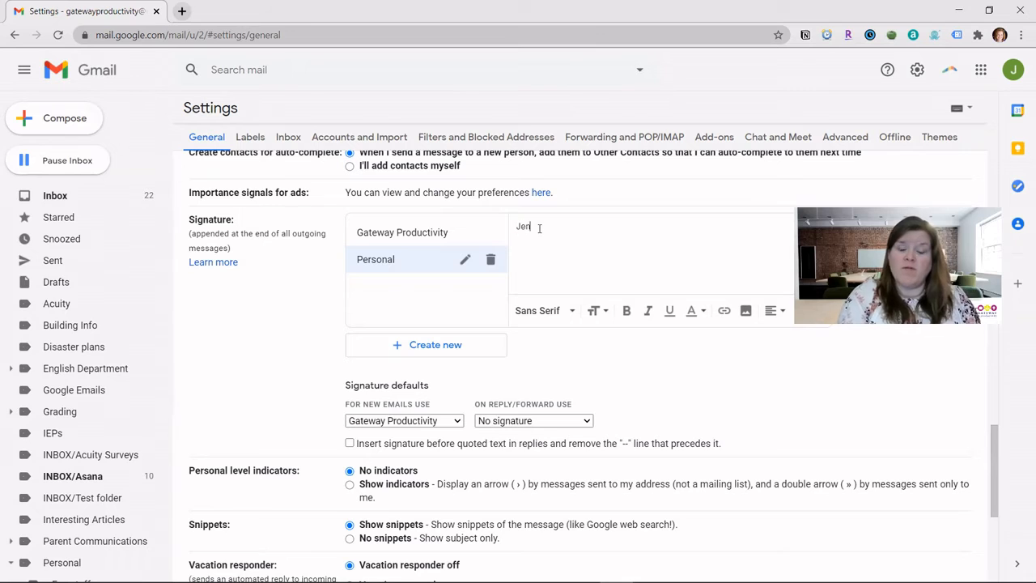
key("Return")
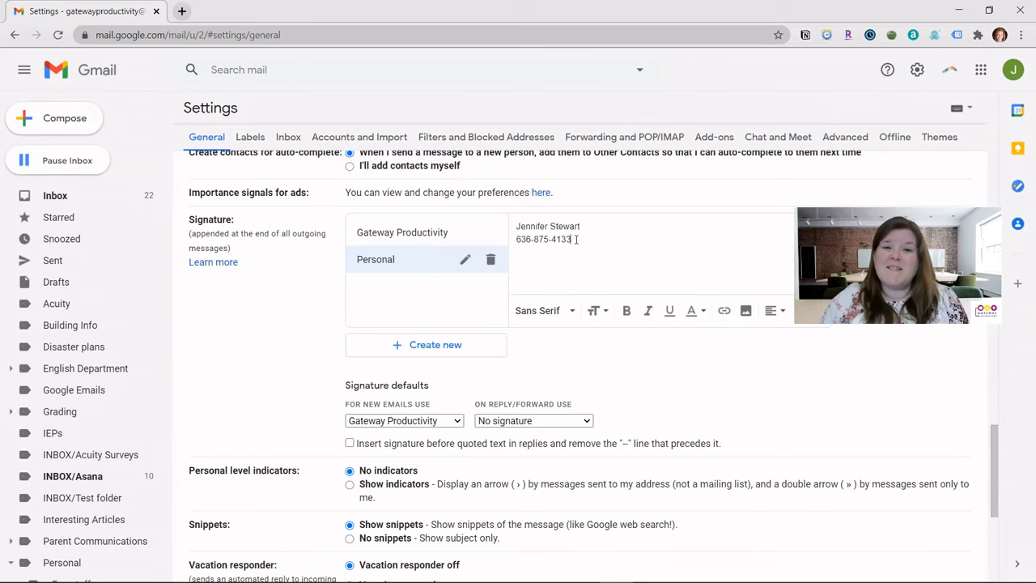
Set both Personal signature lines to Comic Sans MS and save the changes.
left_click_drag(576, 239, 516, 225)
left_click(557, 311)
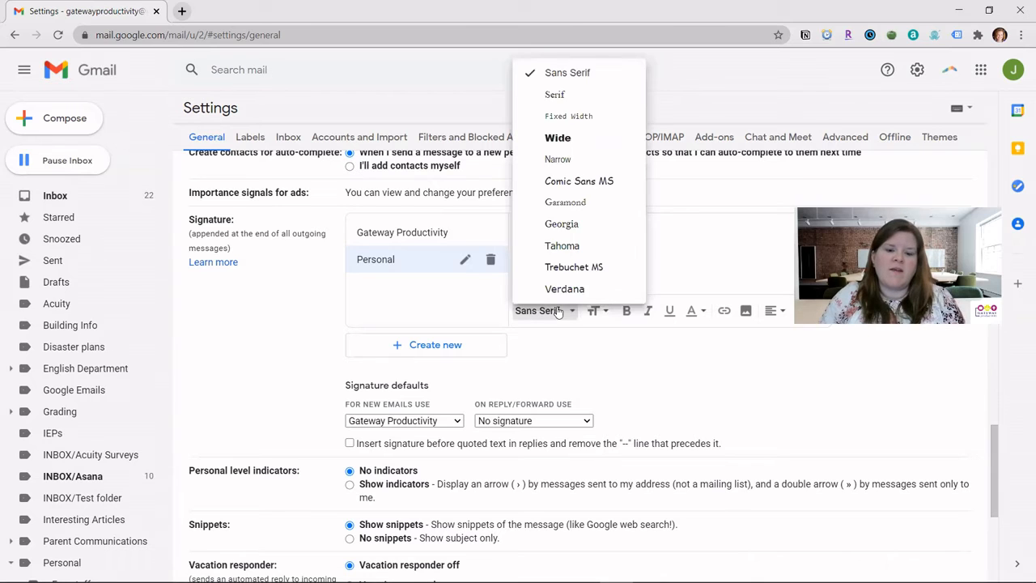
left_click(575, 181)
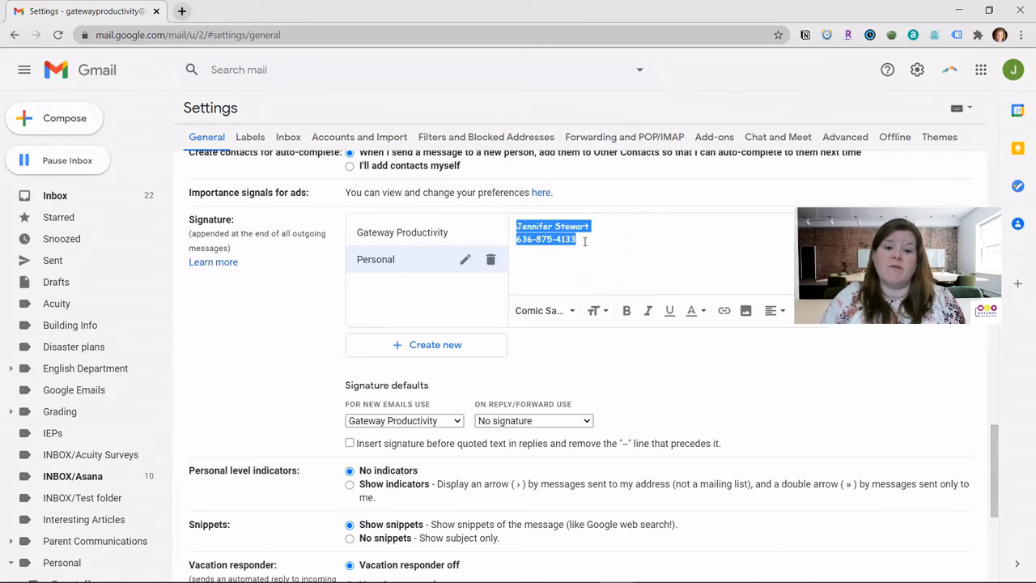
left_click(585, 241)
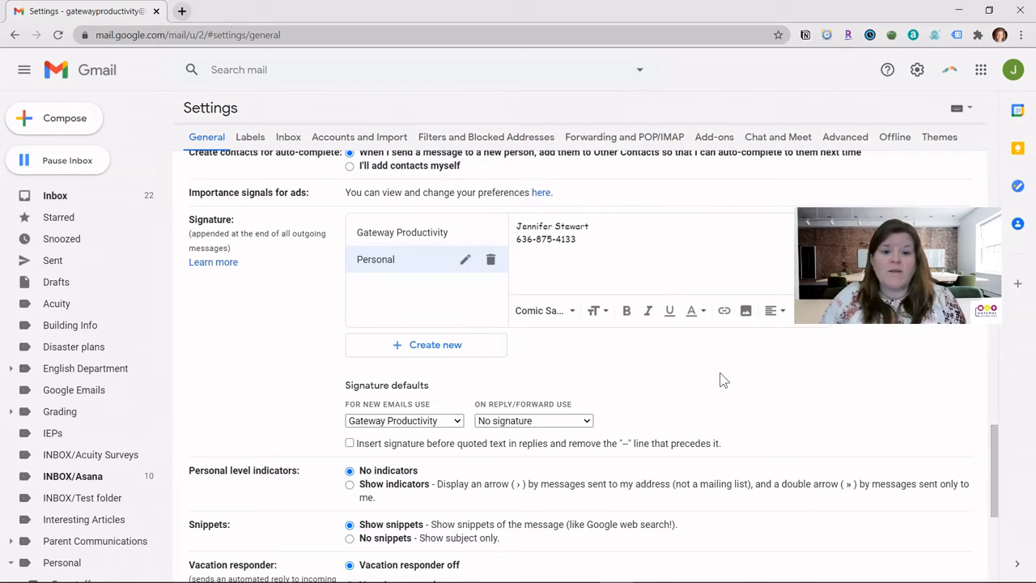
scroll(722, 376, "down", 4)
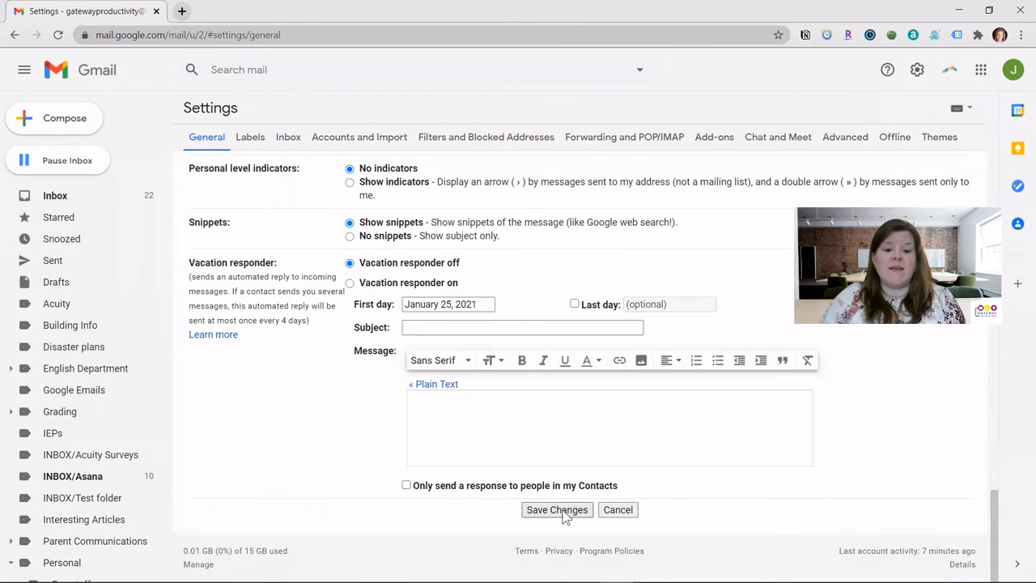
left_click(557, 510)
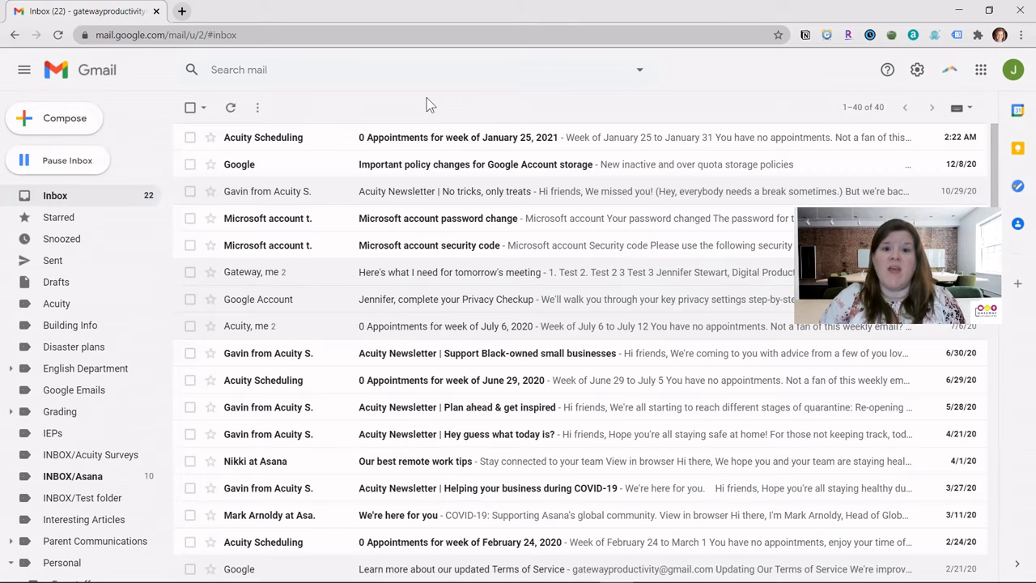
Compose a new message and switch its signature through No signature and Gateway Productivity to Personal.
left_click(62, 122)
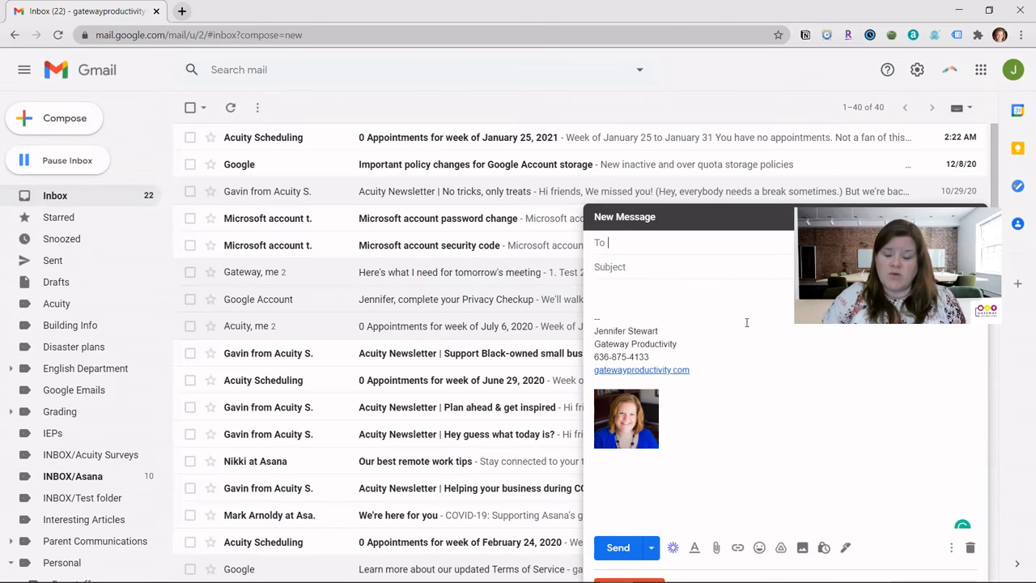
left_click(847, 556)
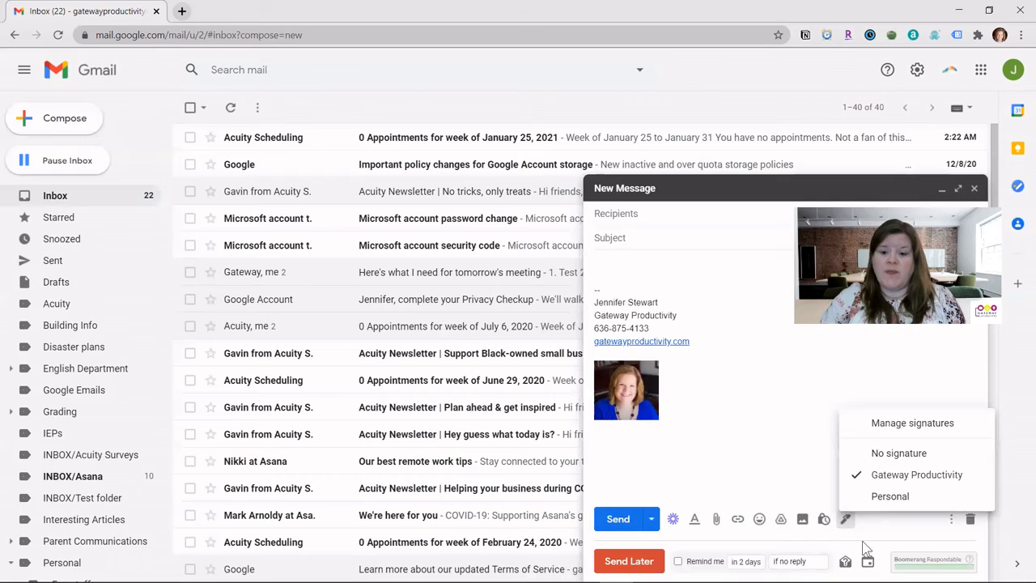
left_click(898, 456)
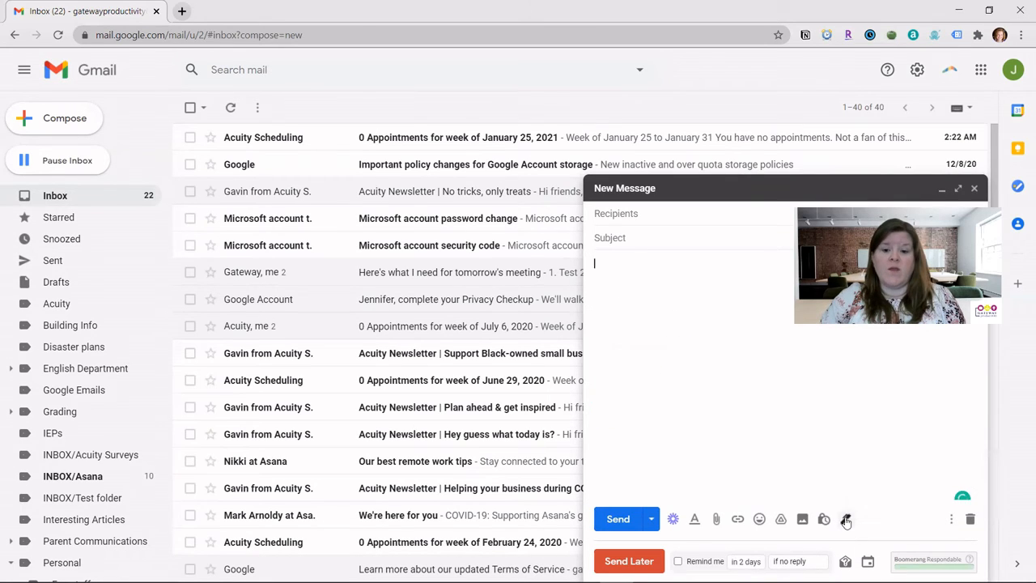
left_click(846, 519)
left_click(901, 474)
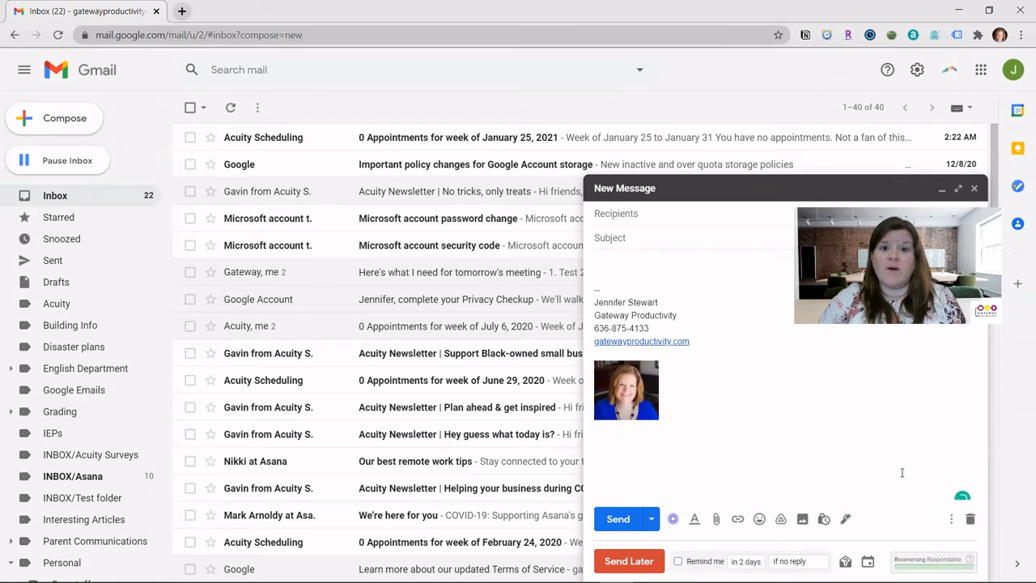
left_click(846, 519)
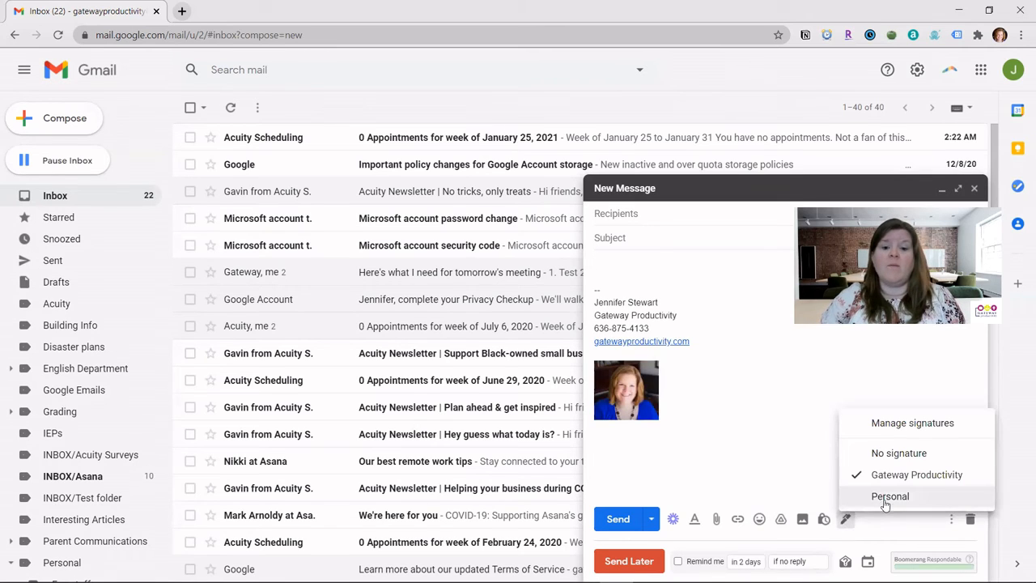
left_click(884, 497)
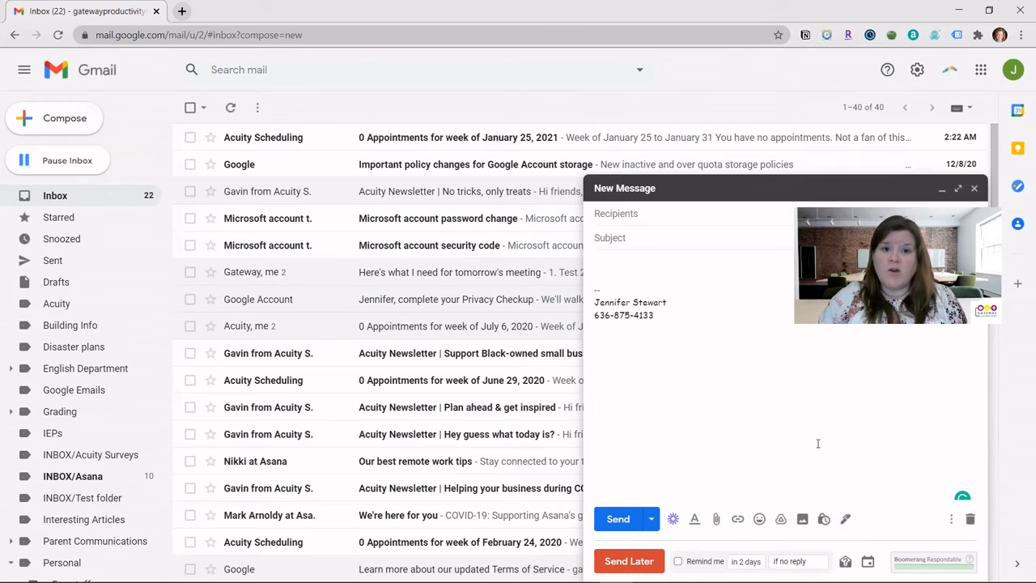
left_click(846, 522)
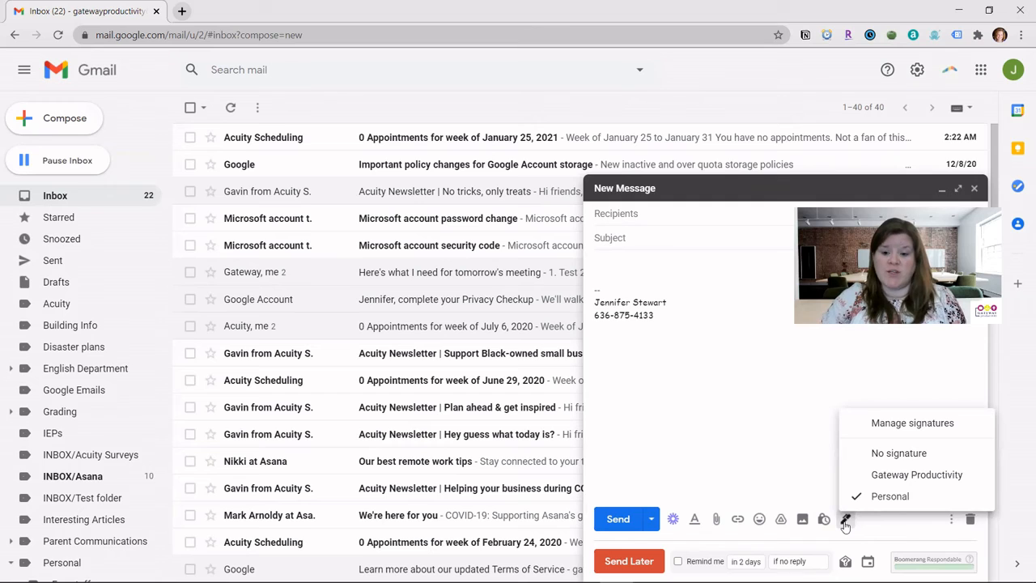
Return to Manage signatures in General settings and minimize the Personal-signature draft to a bar.
left_click(897, 425)
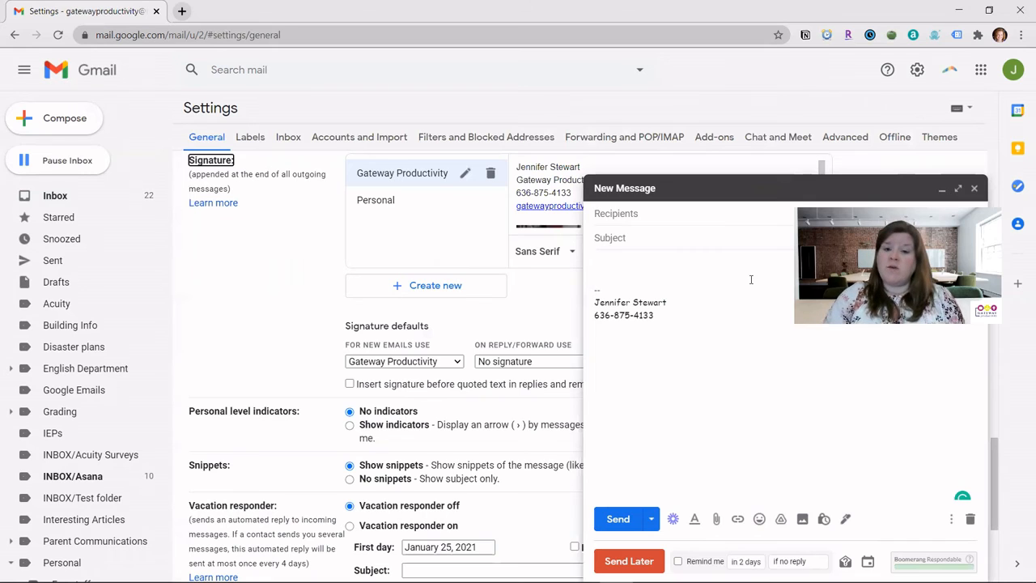
left_click(739, 197)
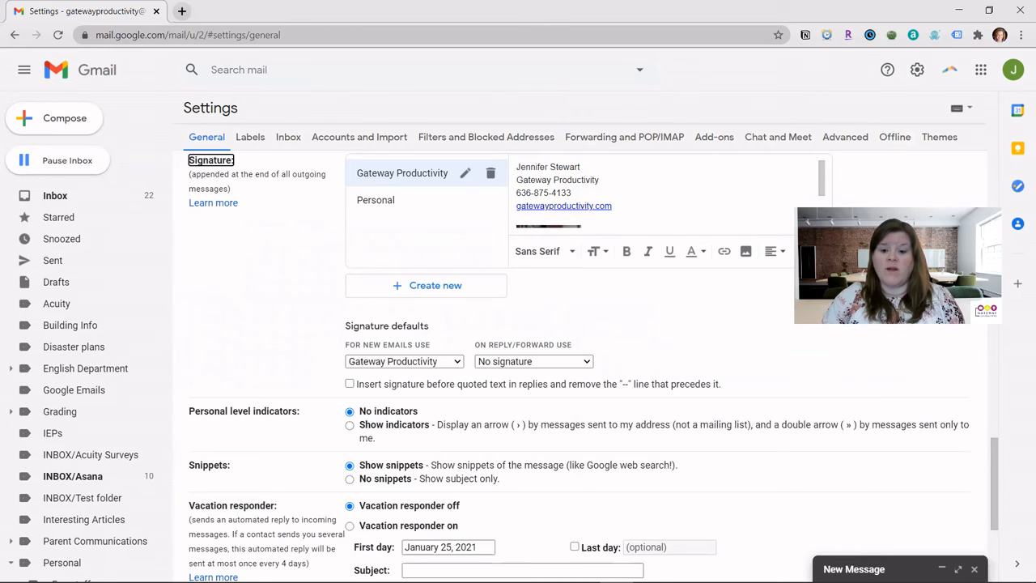
left_click(869, 567)
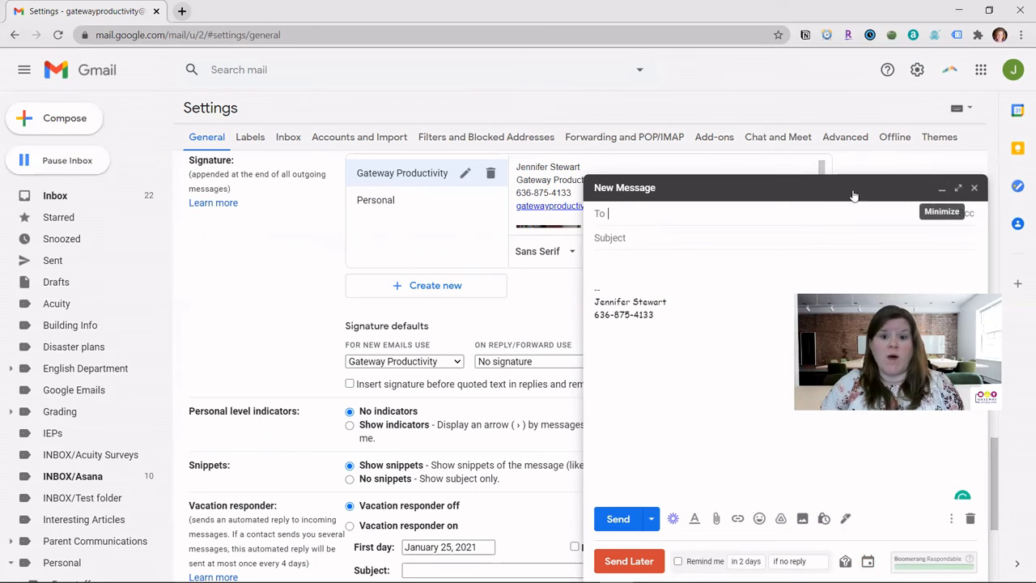
left_click(718, 192)
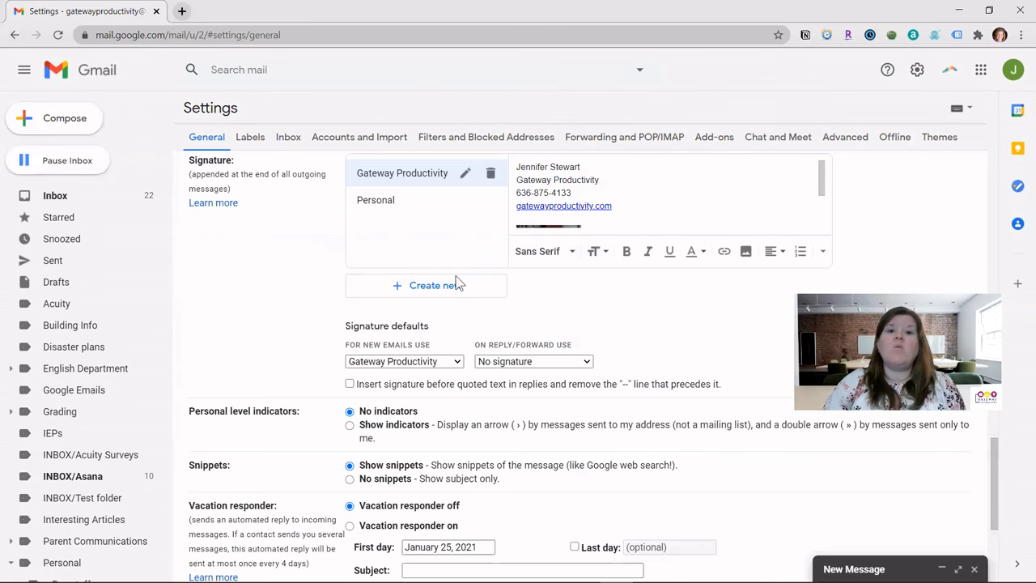